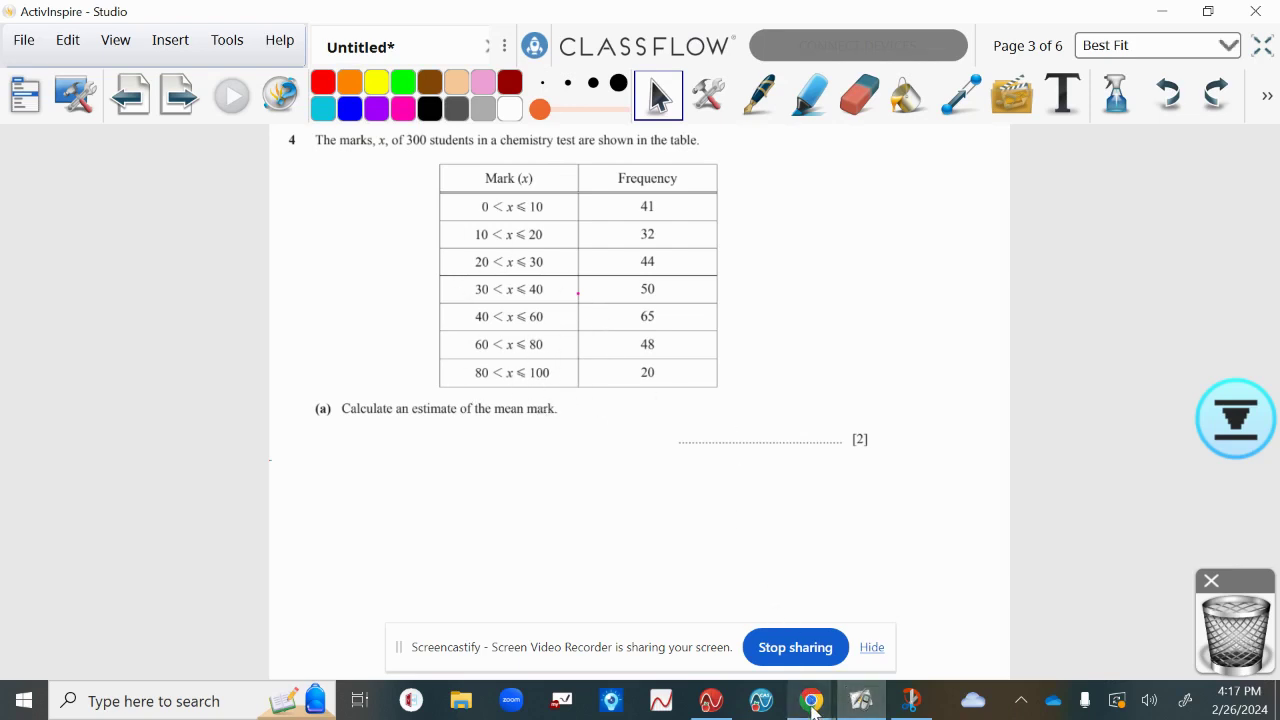
Step: Glance at the TI-Nspire spreadsheet, then pick magenta ink and nudge the worksheet image right
{"action": "mouse_move", "coordinate": [812, 705]}
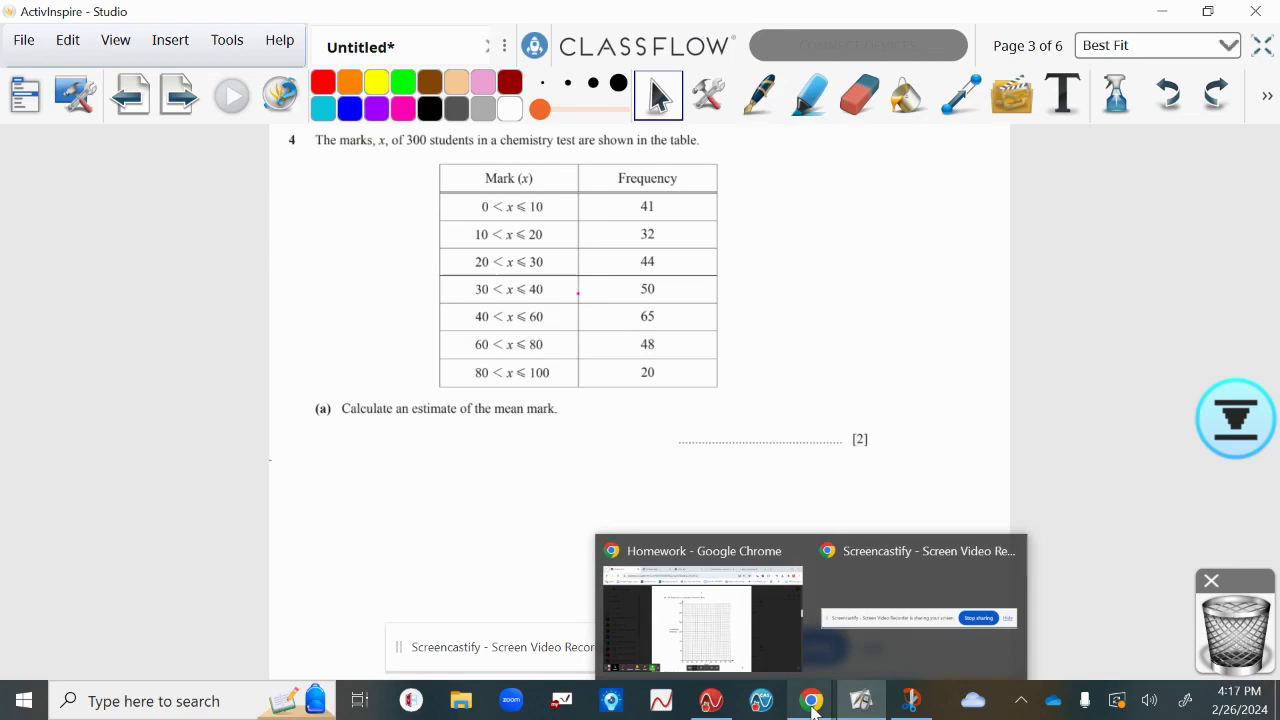
{"action": "left_click", "coordinate": [711, 703]}
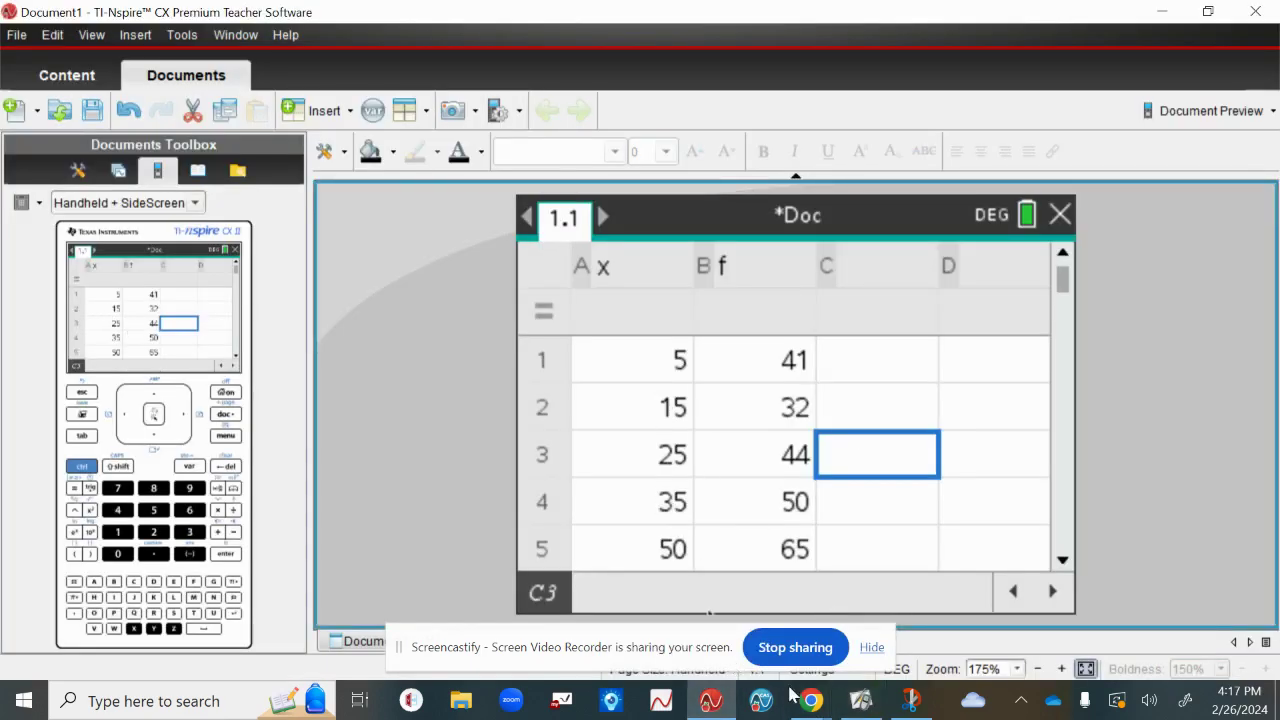
{"action": "left_click", "coordinate": [862, 703]}
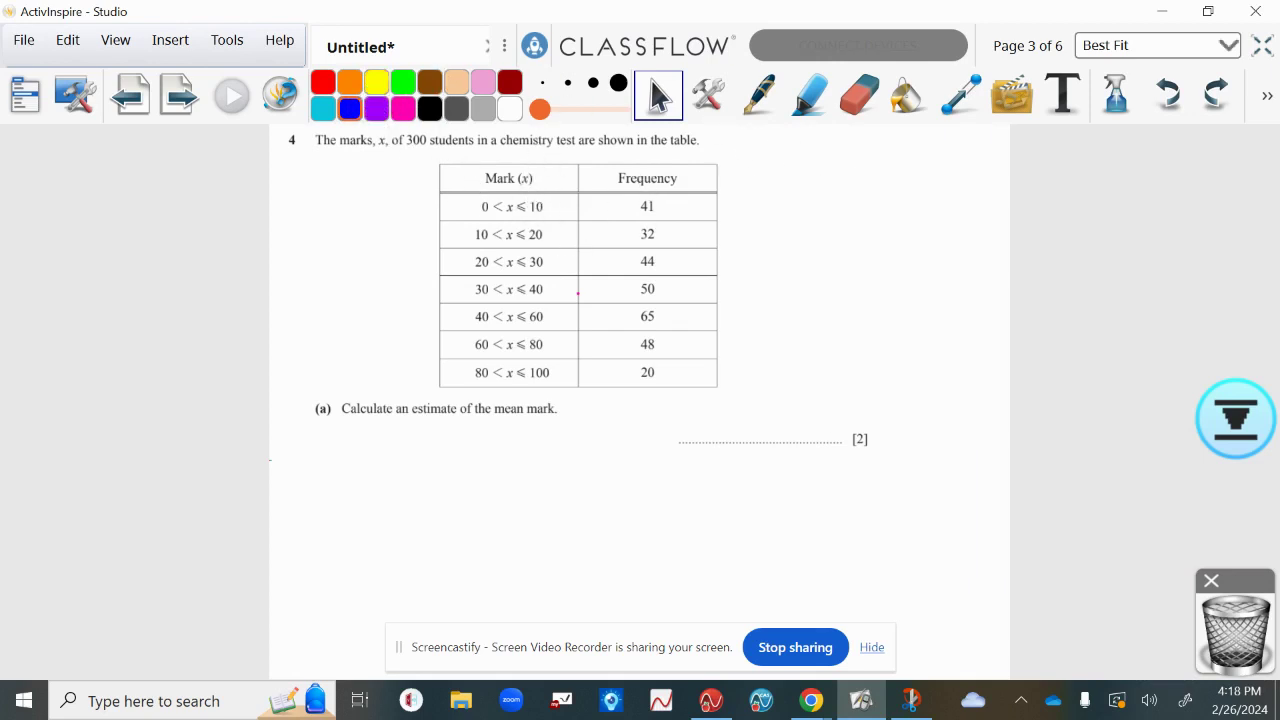
{"action": "left_click", "coordinate": [376, 108]}
{"action": "mouse_move", "coordinate": [743, 194]}
{"action": "left_mouse_down"}
{"action": "mouse_move", "coordinate": [769, 200]}
{"action": "mouse_move", "coordinate": [788, 183]}
{"action": "left_mouse_up"}
Step: Write midpoint column m with 5, 15, 25, 35, 50, 70, 90, and circle the Frequency column
{"action": "left_click", "coordinate": [760, 95]}
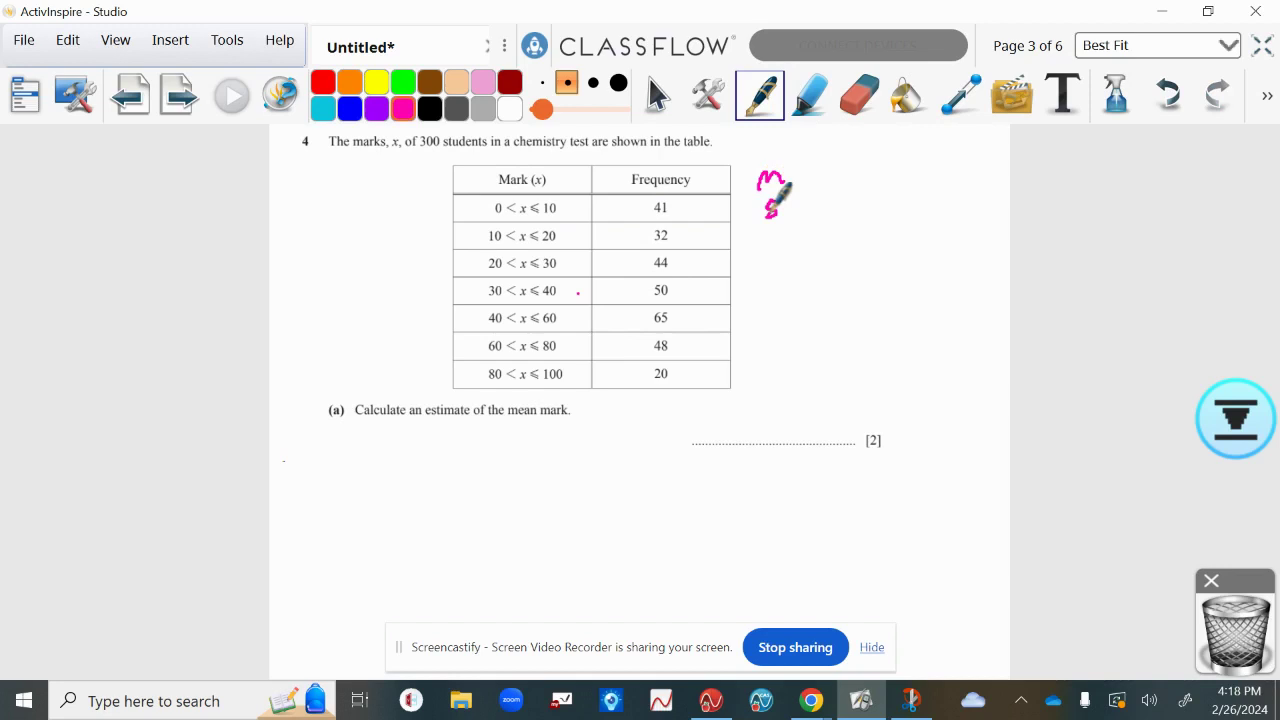
{"action": "left_click_drag", "start_coordinate": [769, 200], "coordinate": [767, 249]}
{"action": "mouse_move", "coordinate": [774, 203]}
{"action": "left_mouse_down"}
{"action": "mouse_move", "coordinate": [769, 265]}
{"action": "mouse_move", "coordinate": [785, 252]}
{"action": "mouse_move", "coordinate": [790, 262]}
{"action": "mouse_move", "coordinate": [777, 303]}
{"action": "left_mouse_up"}
{"action": "left_click_drag", "start_coordinate": [782, 283], "coordinate": [792, 282]}
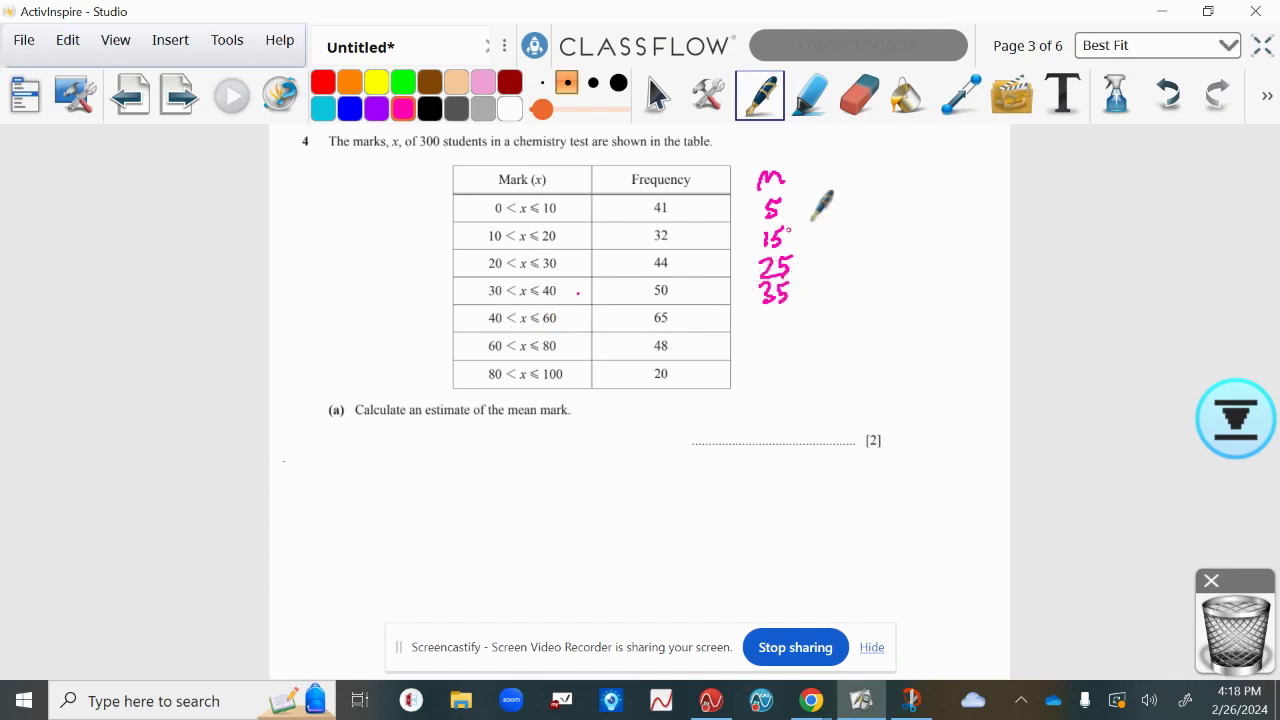
{"action": "left_click_drag", "start_coordinate": [762, 312], "coordinate": [770, 327]}
{"action": "left_click_drag", "start_coordinate": [763, 312], "coordinate": [781, 313]}
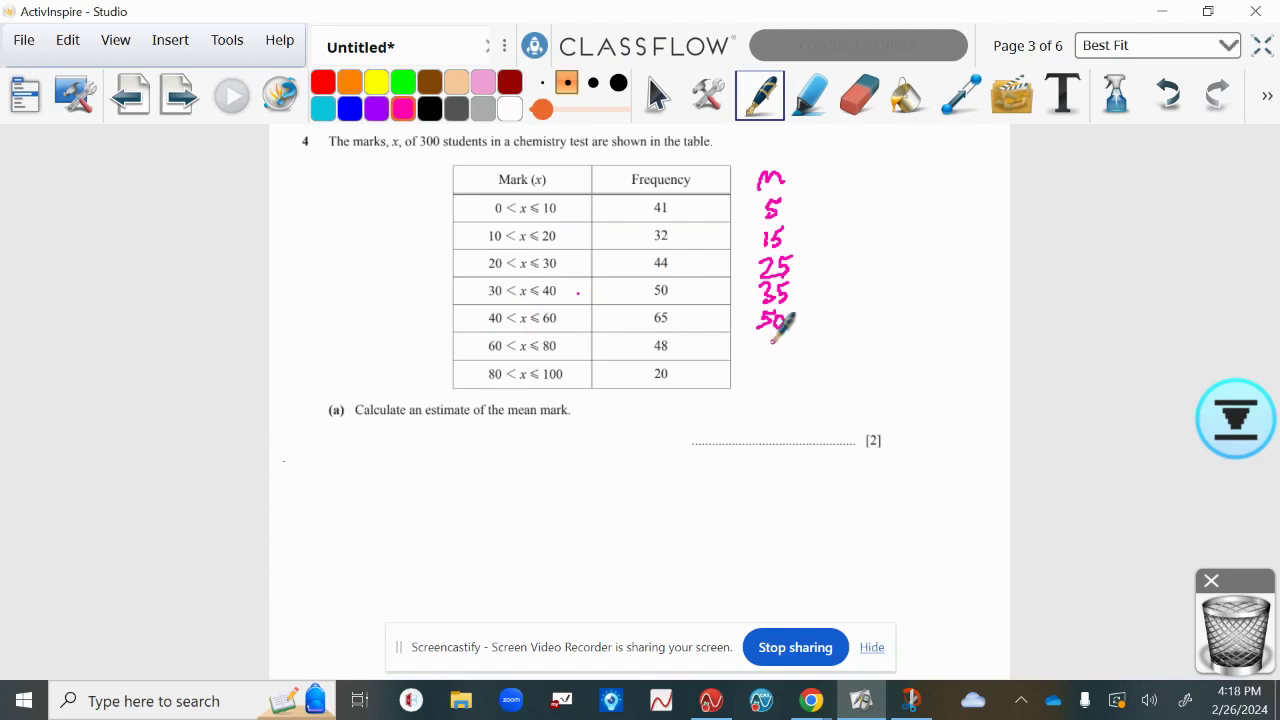
{"action": "mouse_move", "coordinate": [762, 338]}
{"action": "left_mouse_down"}
{"action": "mouse_move", "coordinate": [771, 360]}
{"action": "mouse_move", "coordinate": [789, 338]}
{"action": "mouse_move", "coordinate": [769, 386]}
{"action": "left_mouse_up"}
{"action": "left_click_drag", "start_coordinate": [788, 364], "coordinate": [789, 365]}
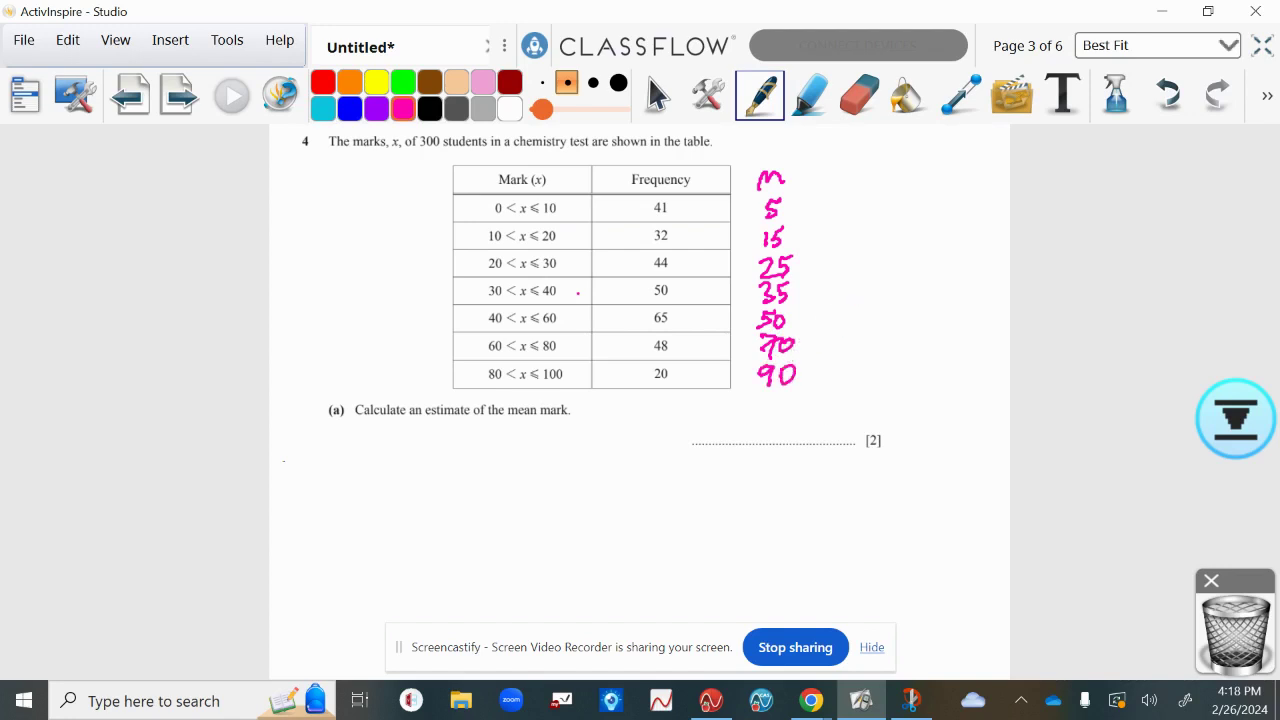
{"action": "mouse_move", "coordinate": [672, 140]}
{"action": "left_mouse_down"}
{"action": "mouse_move", "coordinate": [623, 171]}
{"action": "mouse_move", "coordinate": [692, 160]}
{"action": "left_mouse_up"}
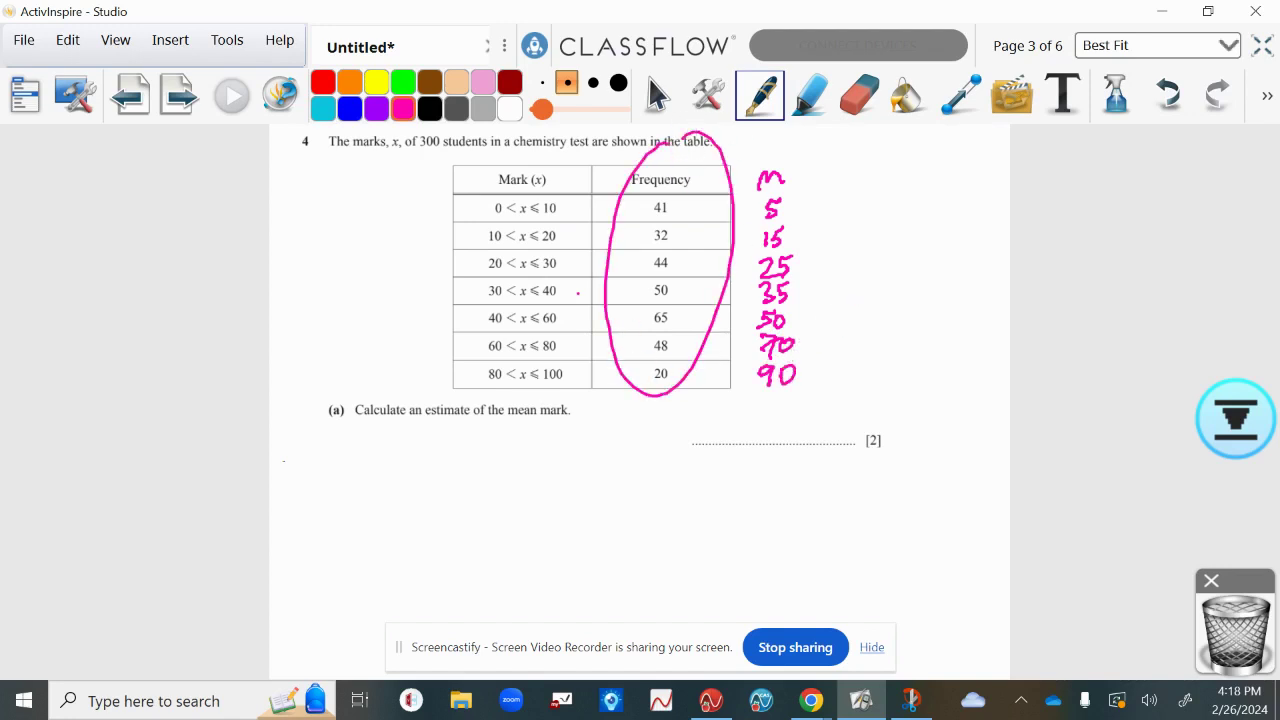
{"action": "left_click", "coordinate": [813, 701]}
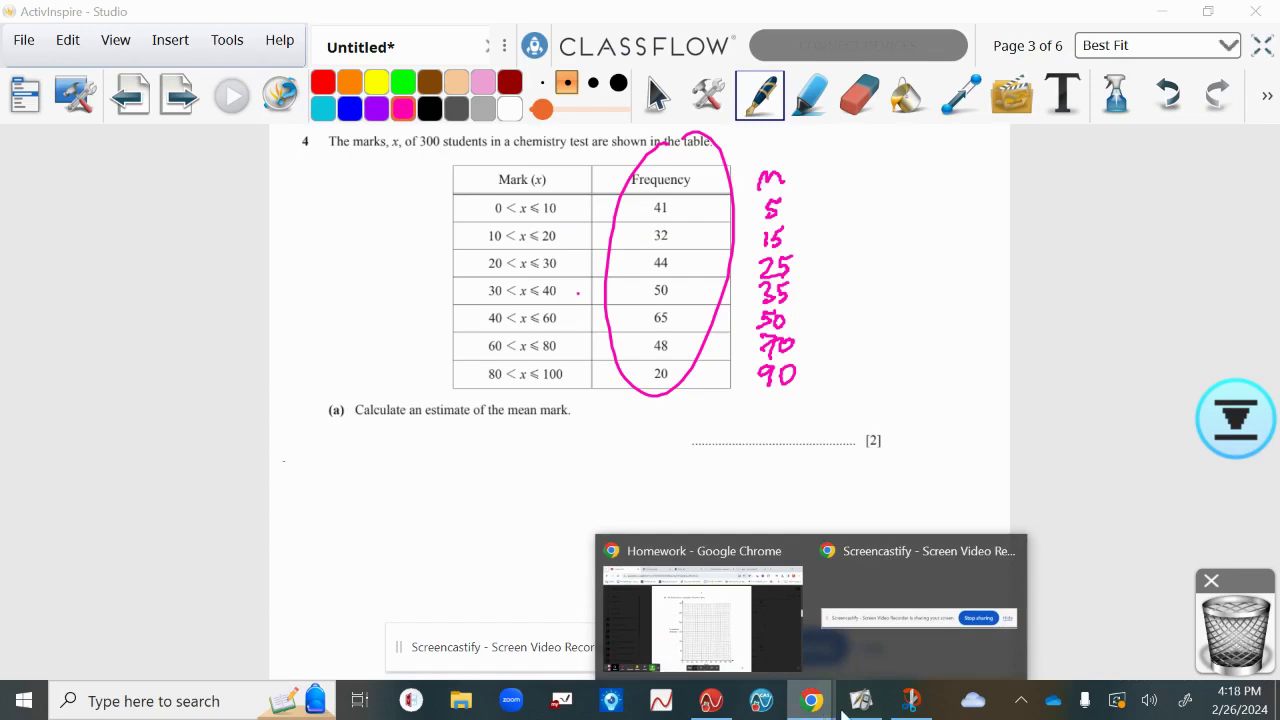
Step: In TI-Nspire, select cell C1 and start a One-Variable Statistics calculation with one list
{"action": "left_click", "coordinate": [711, 701]}
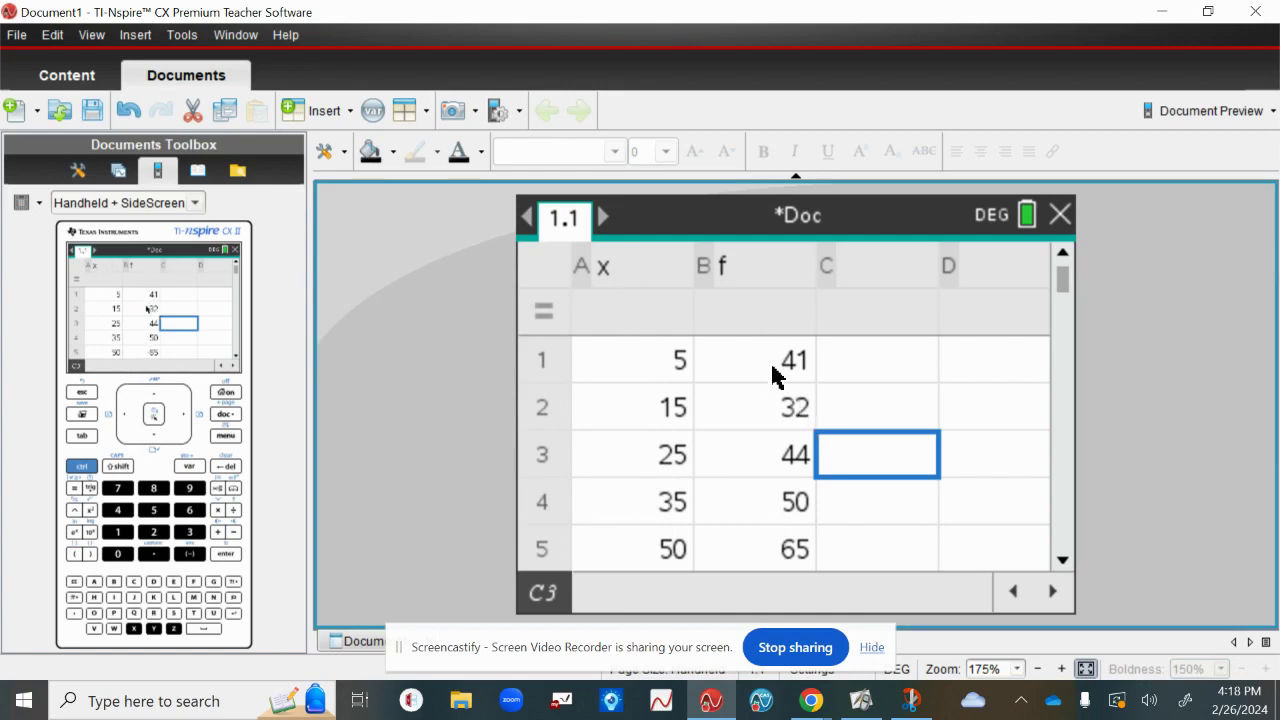
{"action": "left_click", "coordinate": [849, 375]}
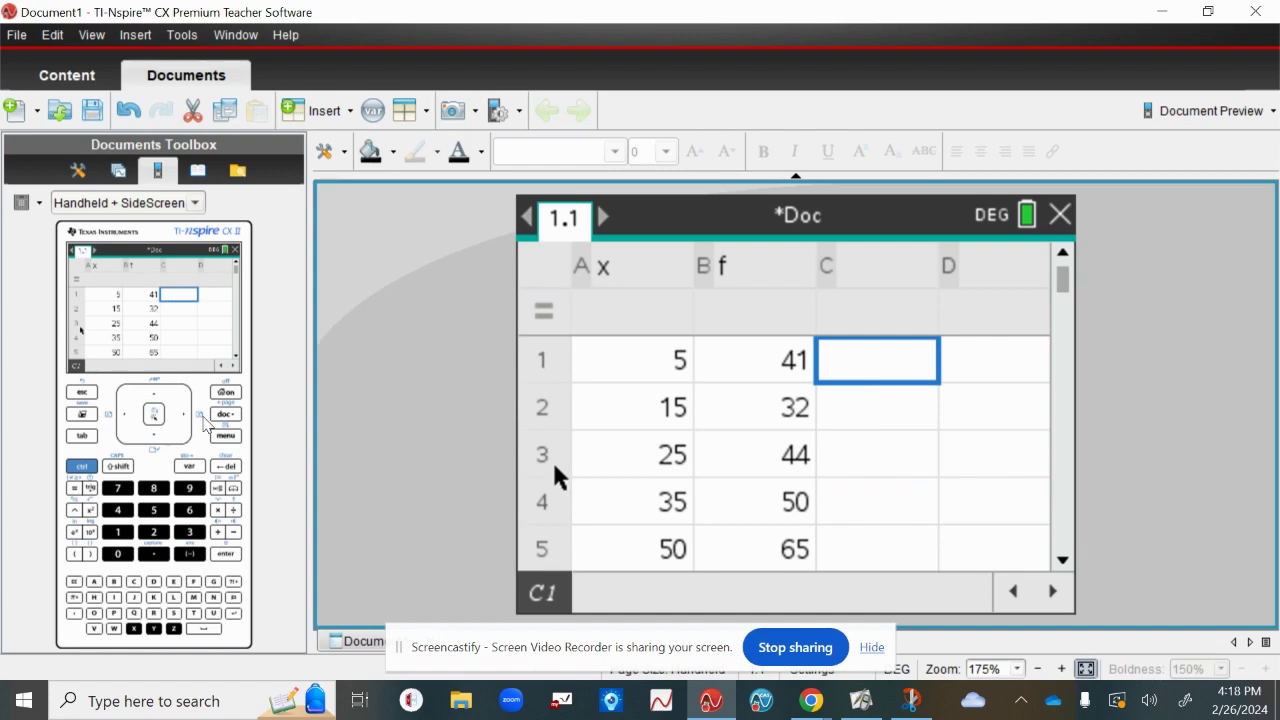
{"action": "left_click", "coordinate": [230, 440]}
{"action": "mouse_move", "coordinate": [625, 333]}
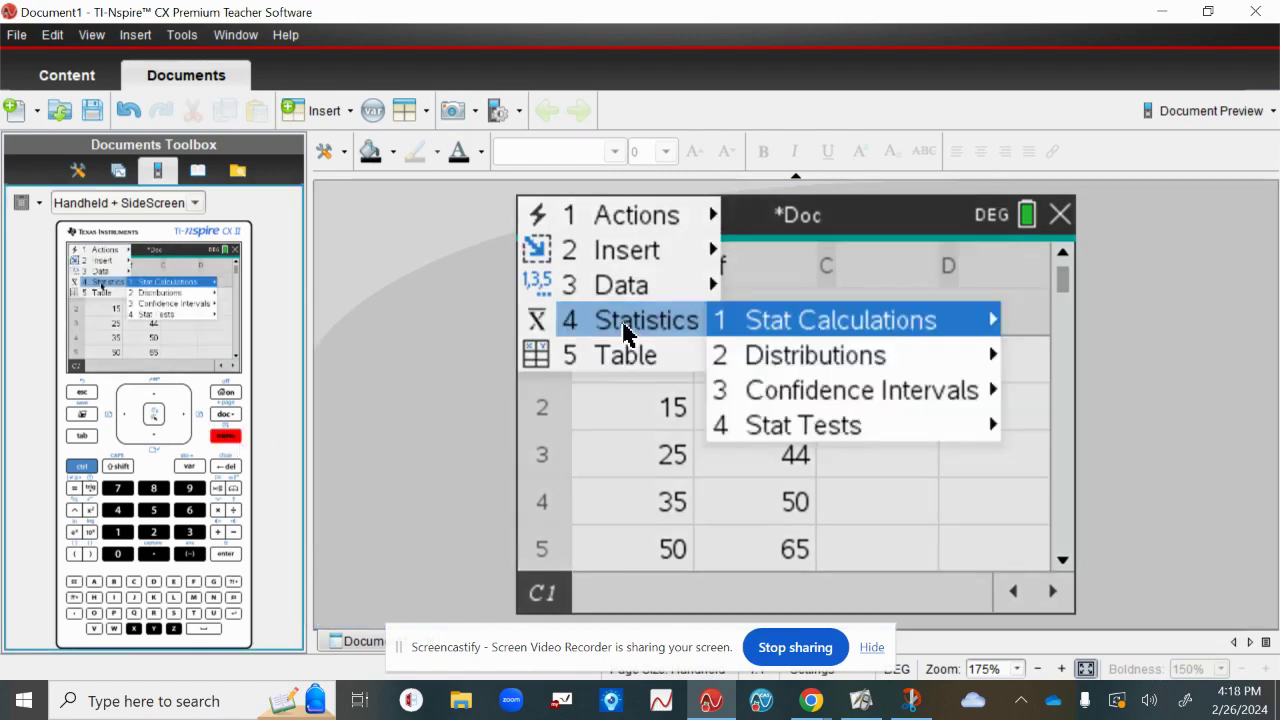
{"action": "mouse_move", "coordinate": [785, 330]}
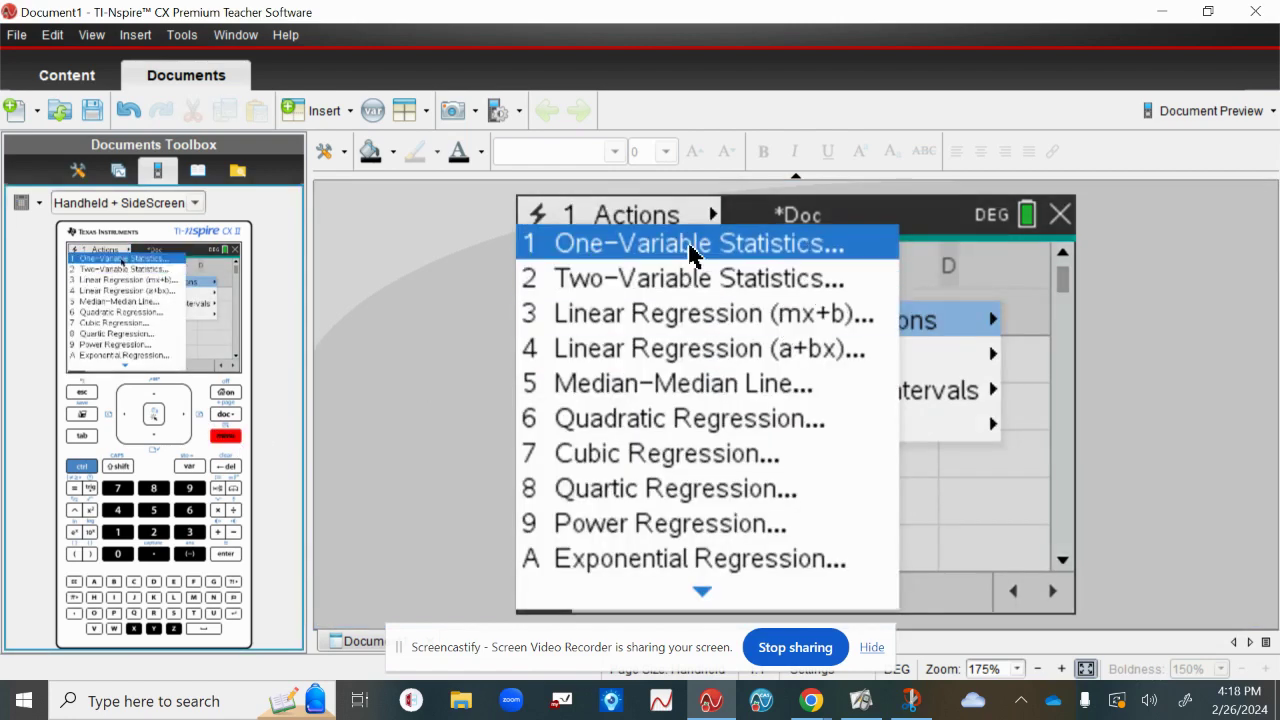
{"action": "left_click", "coordinate": [690, 250]}
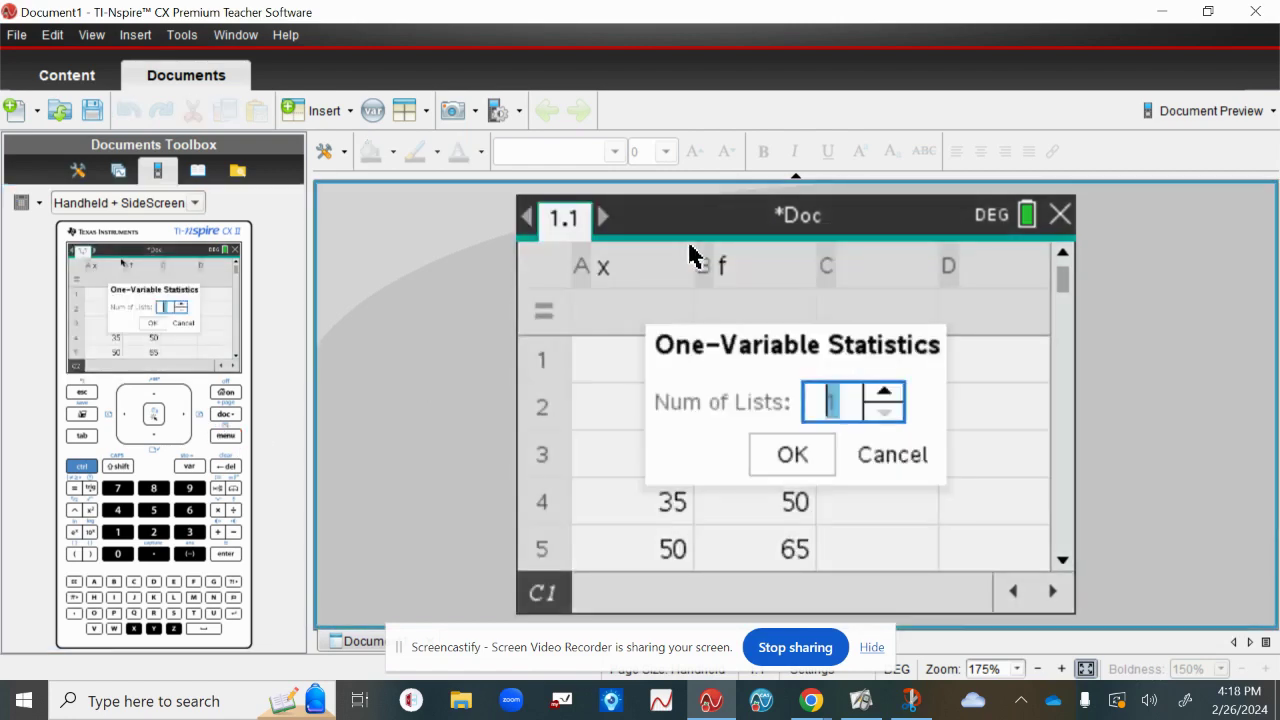
{"action": "left_click", "coordinate": [812, 462]}
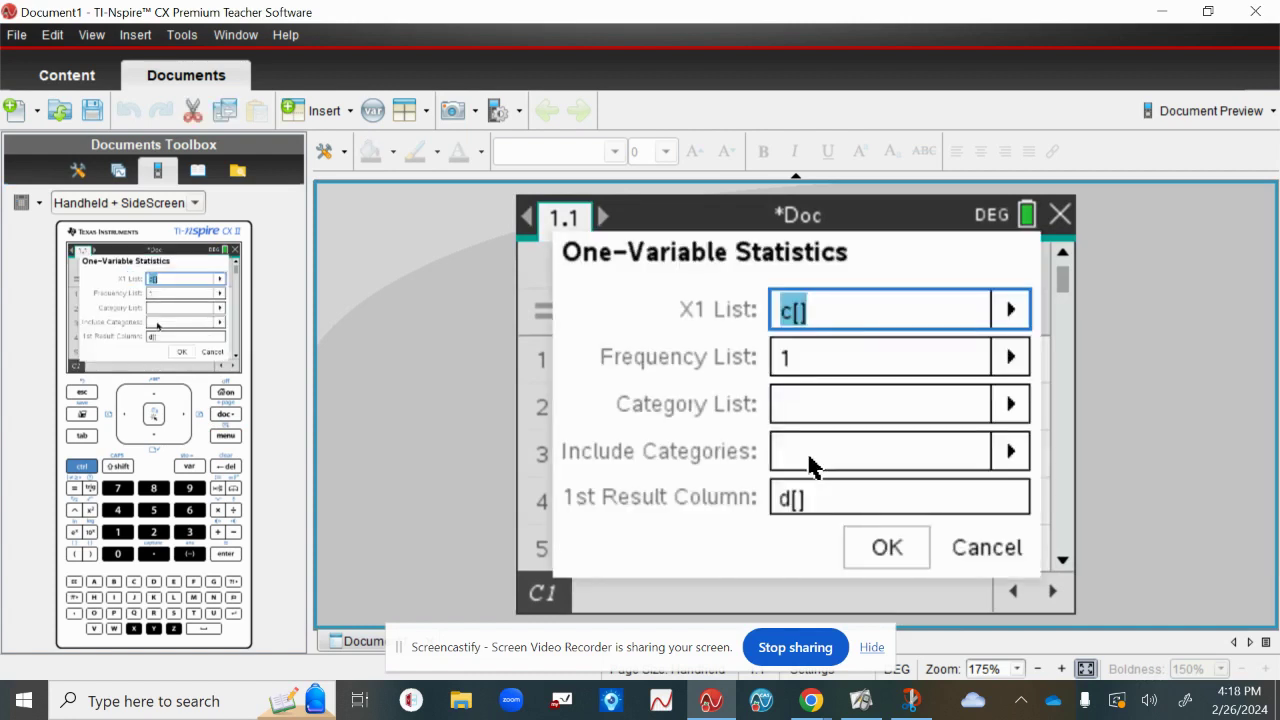
Step: Set X1 List to x and Frequency List to f, producing a mean of 39.8167
{"action": "left_click", "coordinate": [1016, 322]}
{"action": "left_click", "coordinate": [821, 388]}
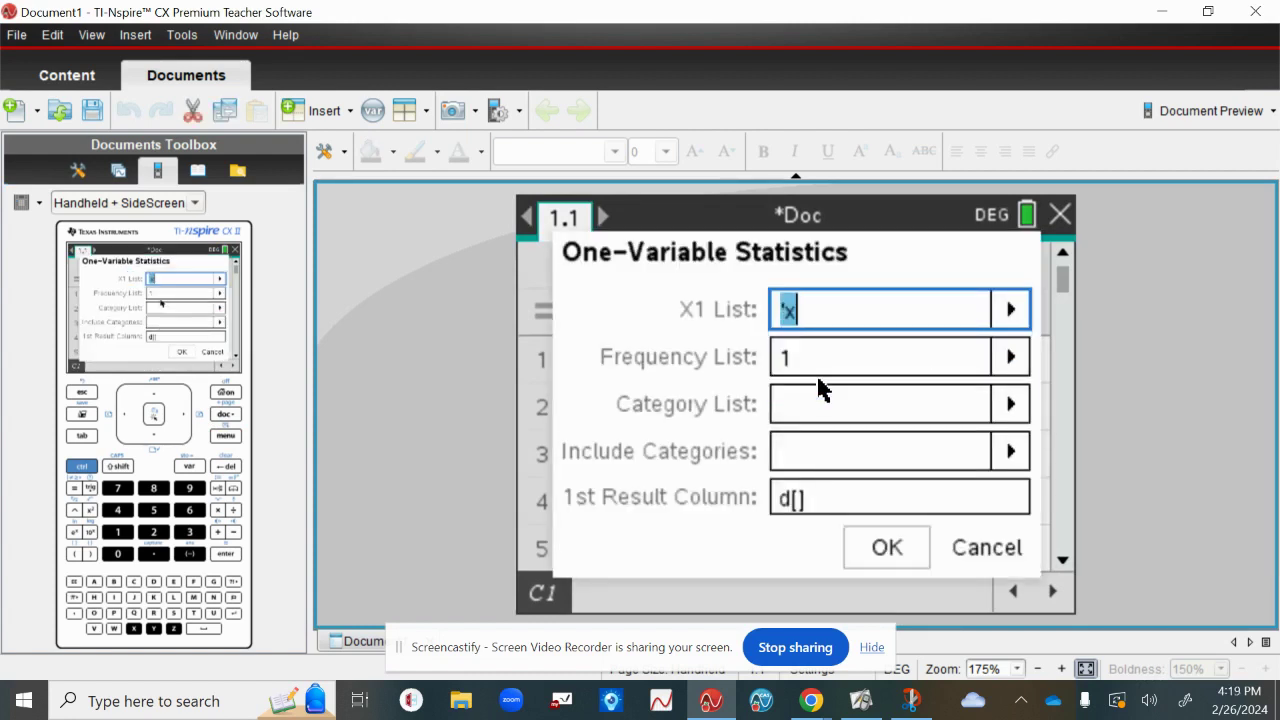
{"action": "left_click", "coordinate": [1011, 356]}
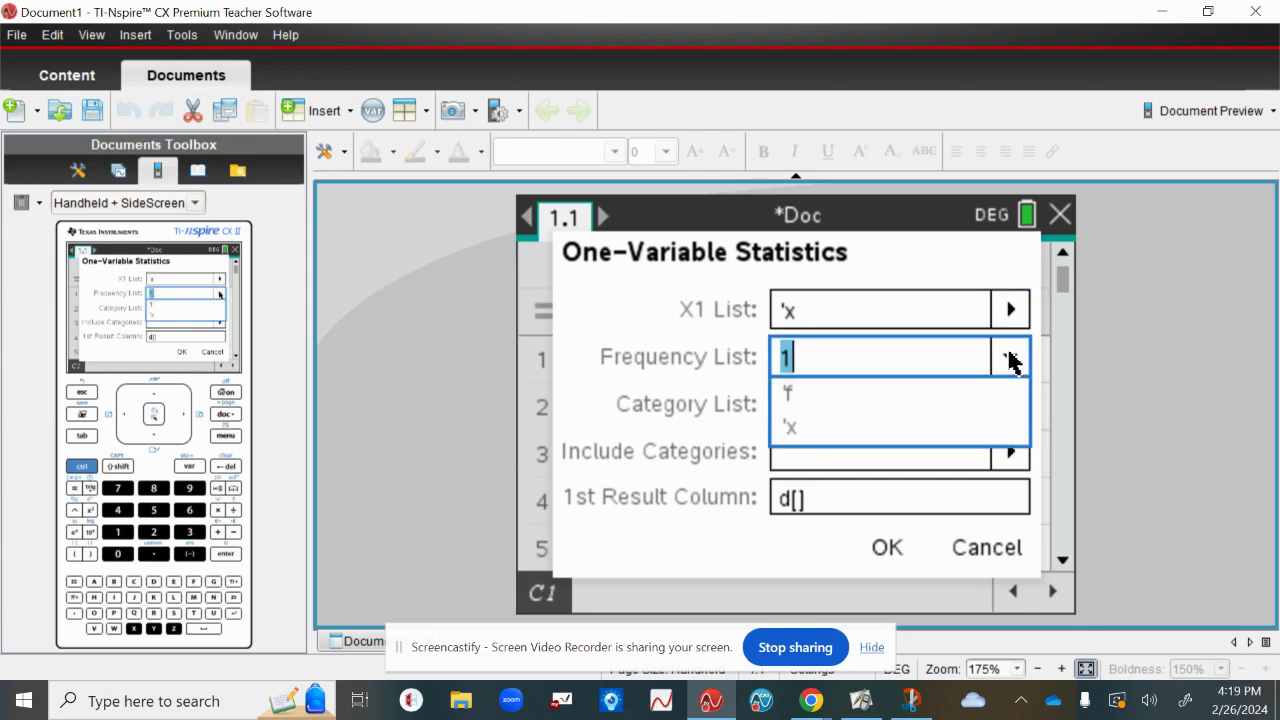
{"action": "left_click", "coordinate": [808, 403]}
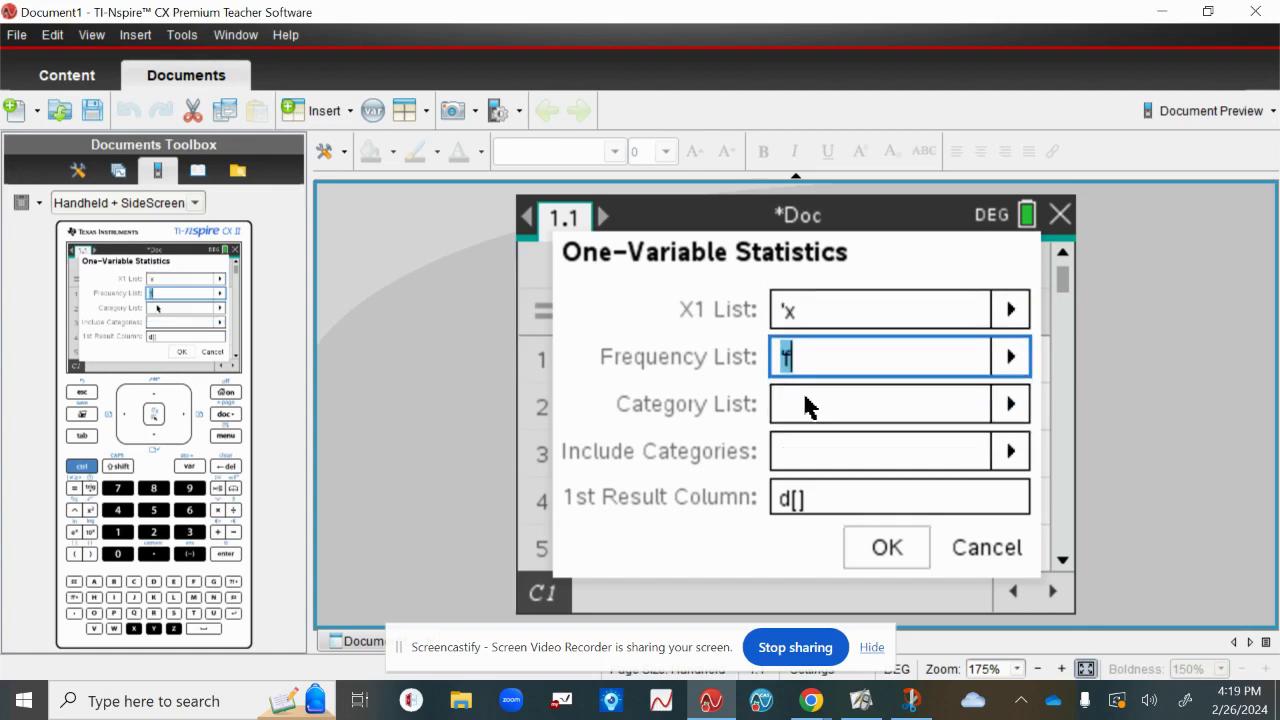
{"action": "left_click", "coordinate": [884, 549]}
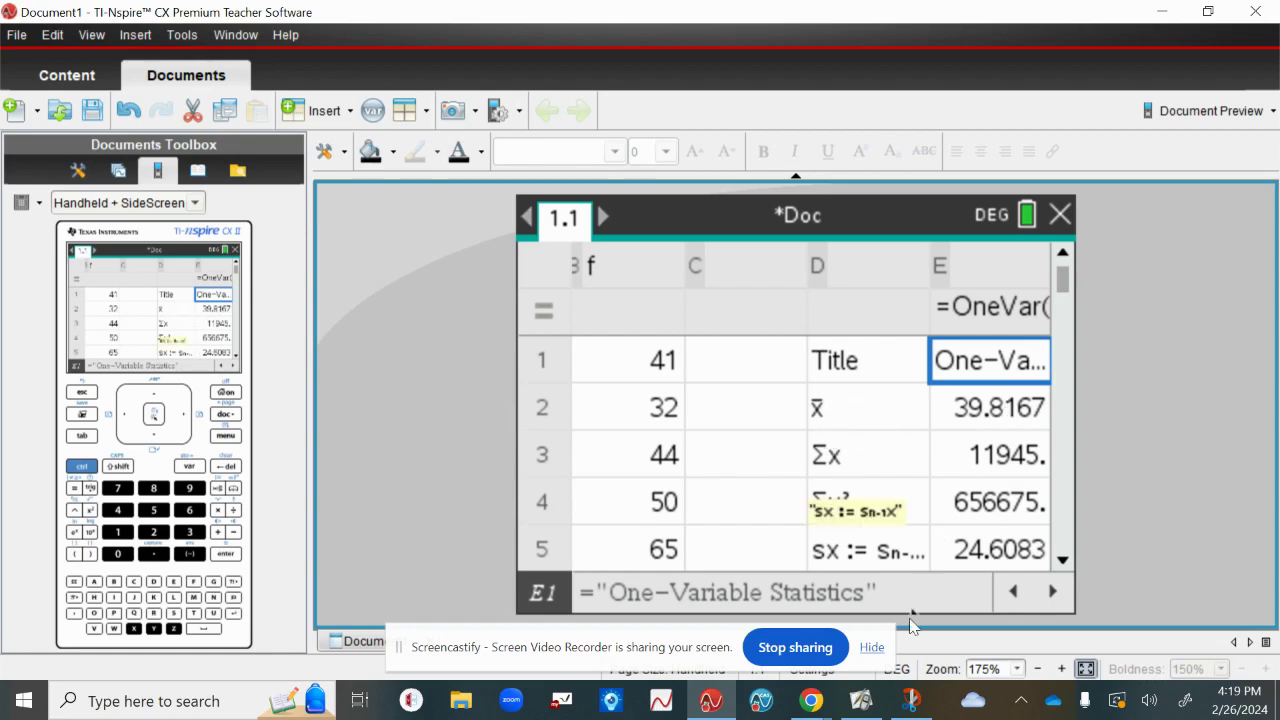
{"action": "left_click", "coordinate": [860, 703]}
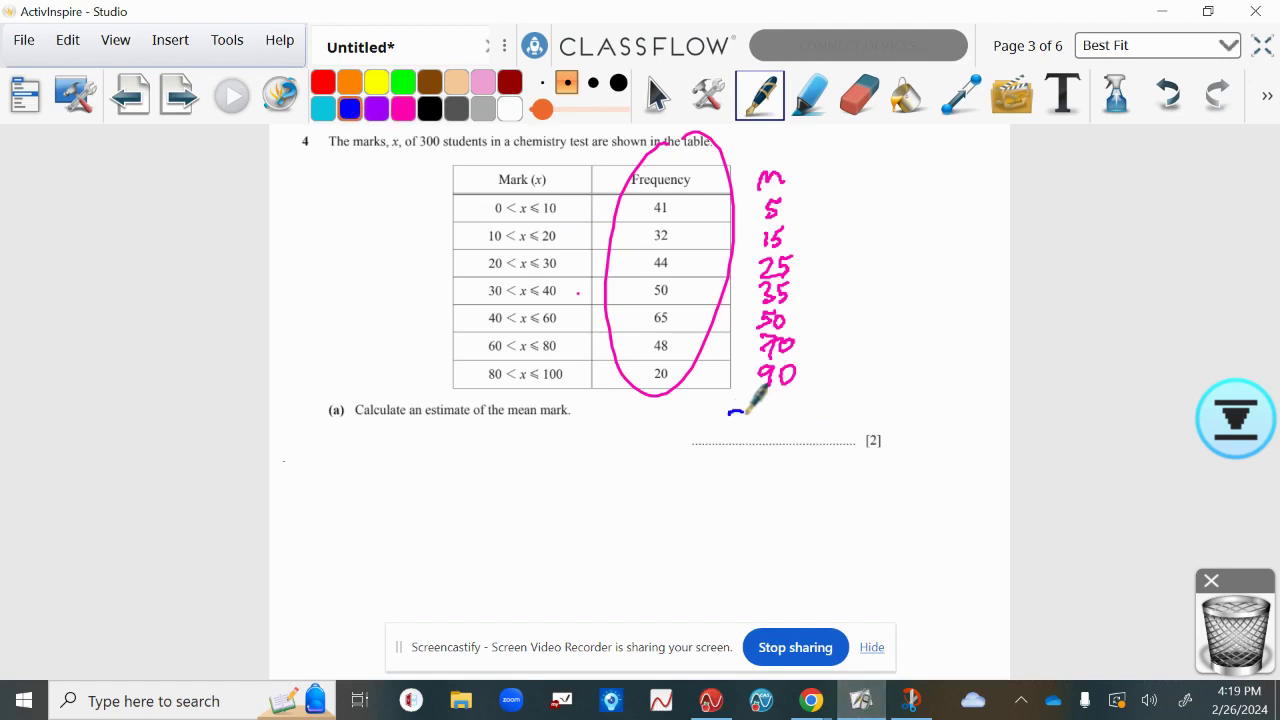
Step: Write 39.8 in blue on part (a)'s answer line, recheck TI-Nspire, and return to page 3
{"action": "mouse_move", "coordinate": [729, 412]}
{"action": "left_mouse_down"}
{"action": "mouse_move", "coordinate": [733, 441]}
{"action": "mouse_move", "coordinate": [780, 408]}
{"action": "mouse_move", "coordinate": [770, 436]}
{"action": "mouse_move", "coordinate": [814, 410]}
{"action": "left_mouse_up"}
{"action": "left_click", "coordinate": [787, 428]}
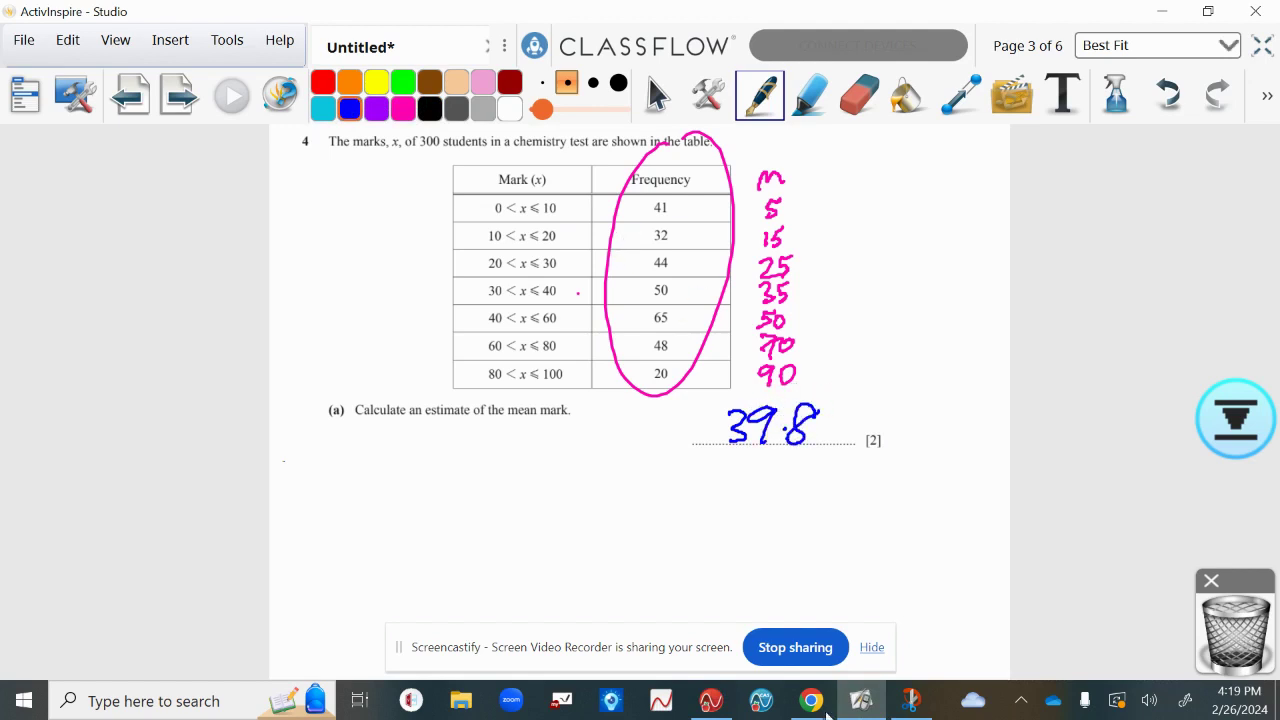
{"action": "left_click", "coordinate": [715, 705]}
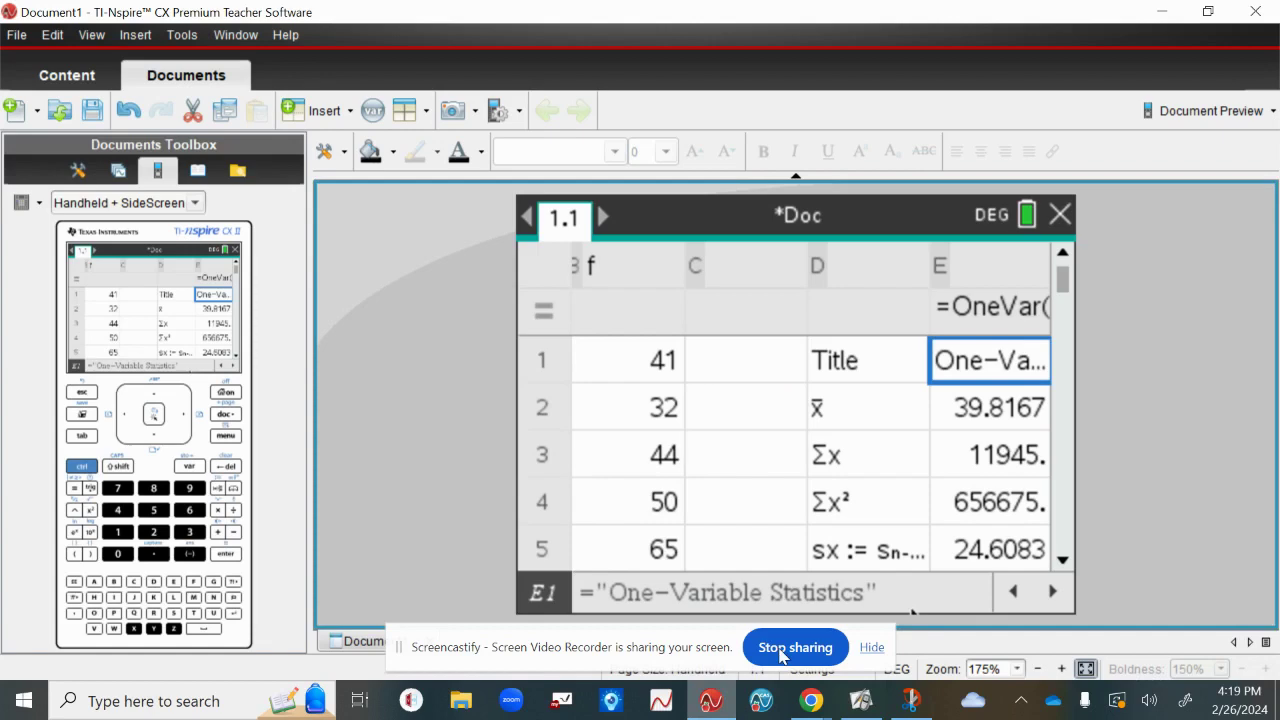
{"action": "mouse_move", "coordinate": [813, 707]}
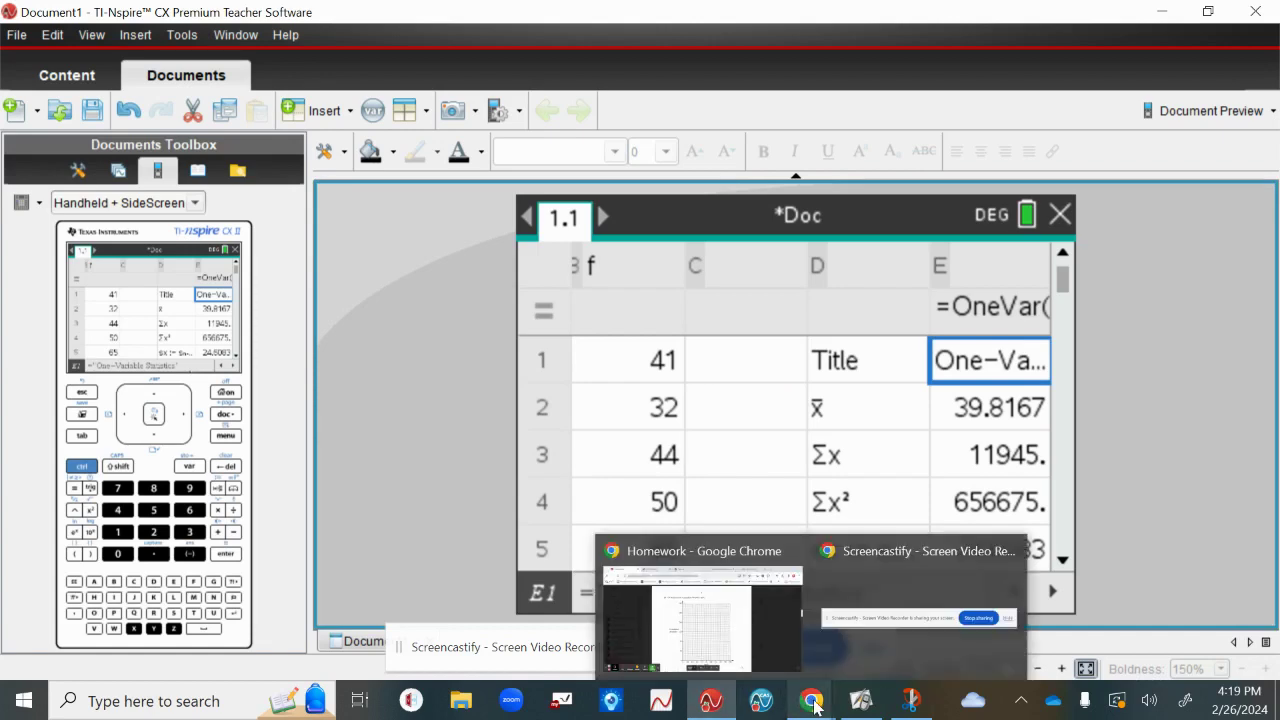
{"action": "left_click", "coordinate": [852, 705]}
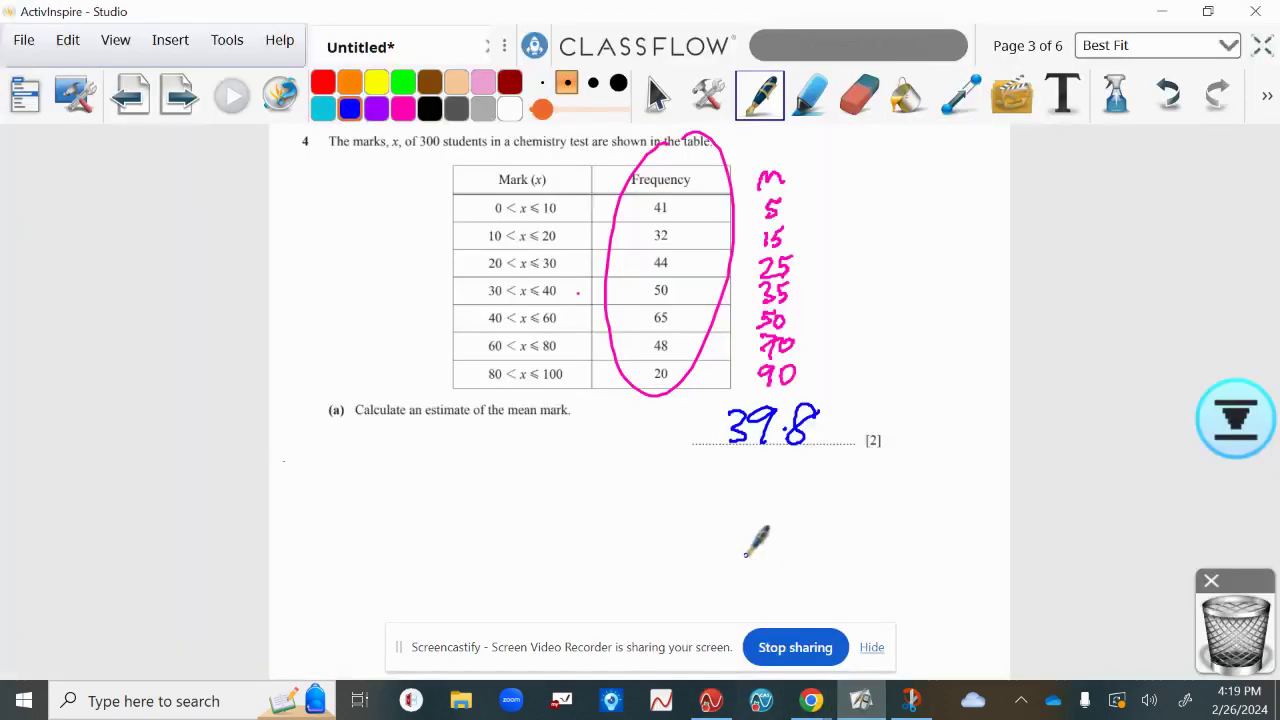
{"action": "left_click", "coordinate": [174, 108]}
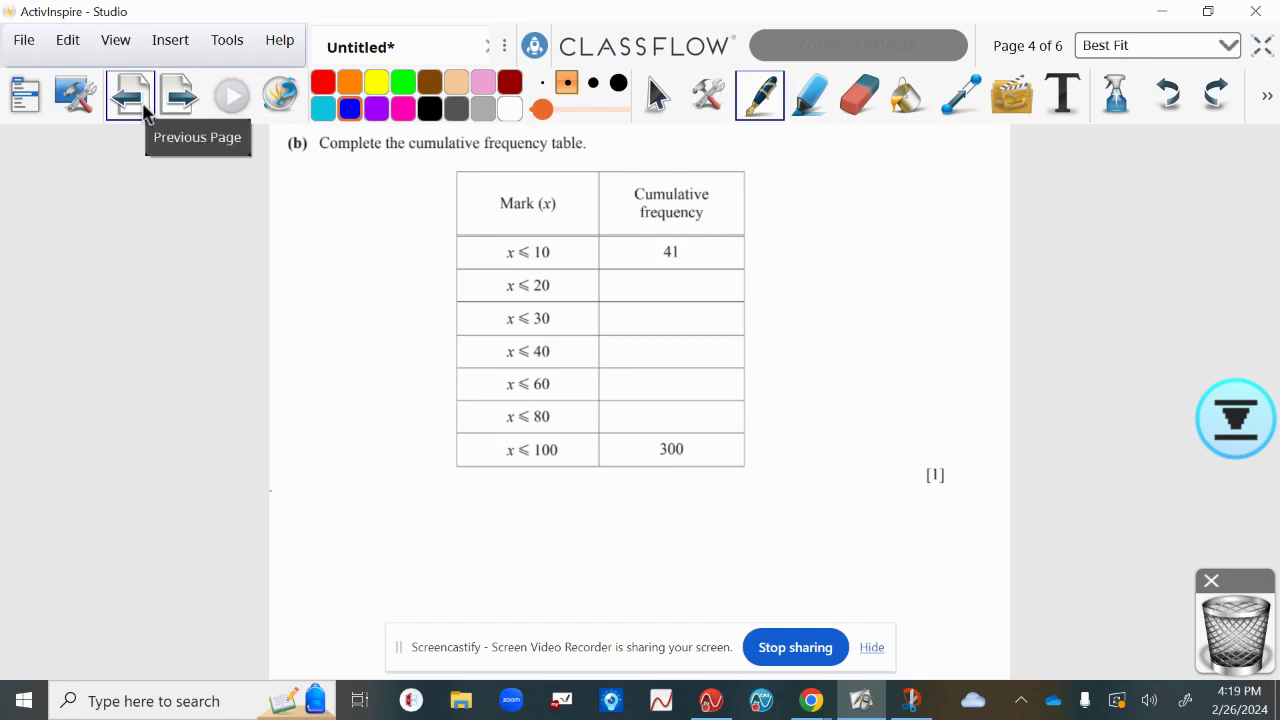
{"action": "left_click", "coordinate": [143, 110]}
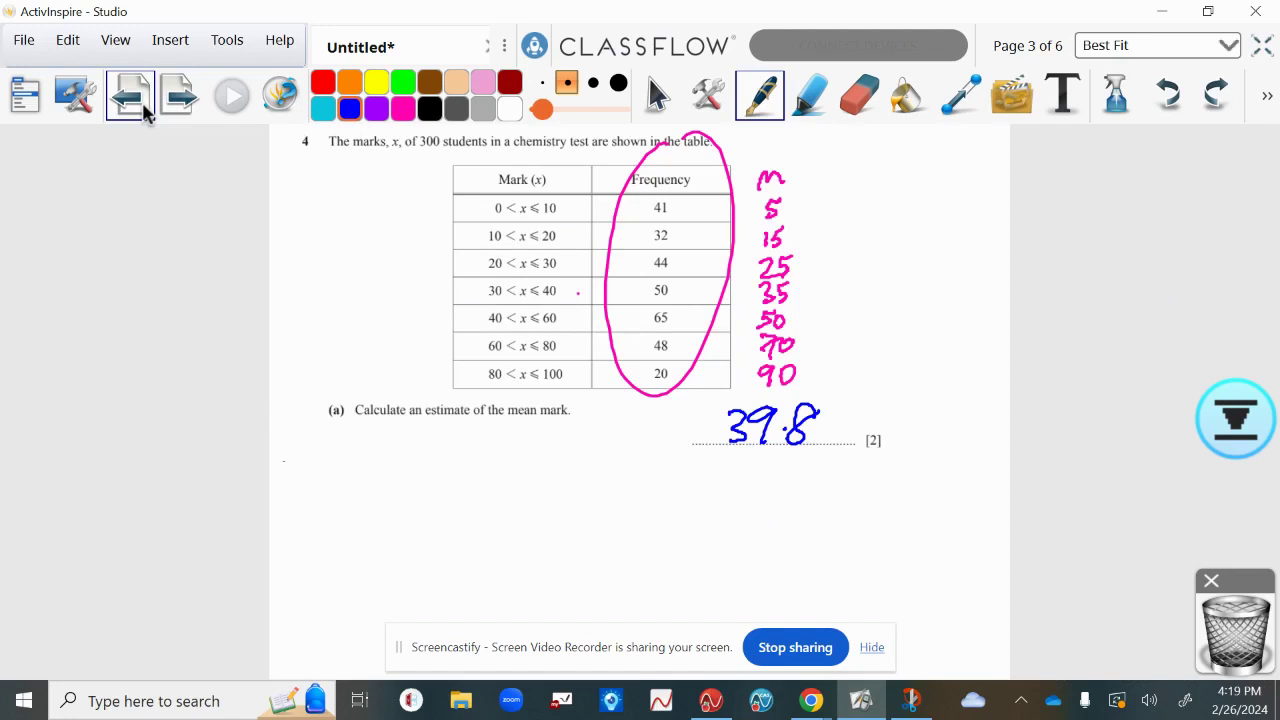
Step: Write the C.F heading and running totals 41, 73, 117, 167, 232, 280, 300 beside the midpoints
{"action": "mouse_move", "coordinate": [895, 153]}
{"action": "left_mouse_down"}
{"action": "mouse_move", "coordinate": [893, 177]}
{"action": "mouse_move", "coordinate": [930, 163]}
{"action": "mouse_move", "coordinate": [889, 212]}
{"action": "mouse_move", "coordinate": [912, 208]}
{"action": "left_mouse_up"}
{"action": "left_click", "coordinate": [896, 175]}
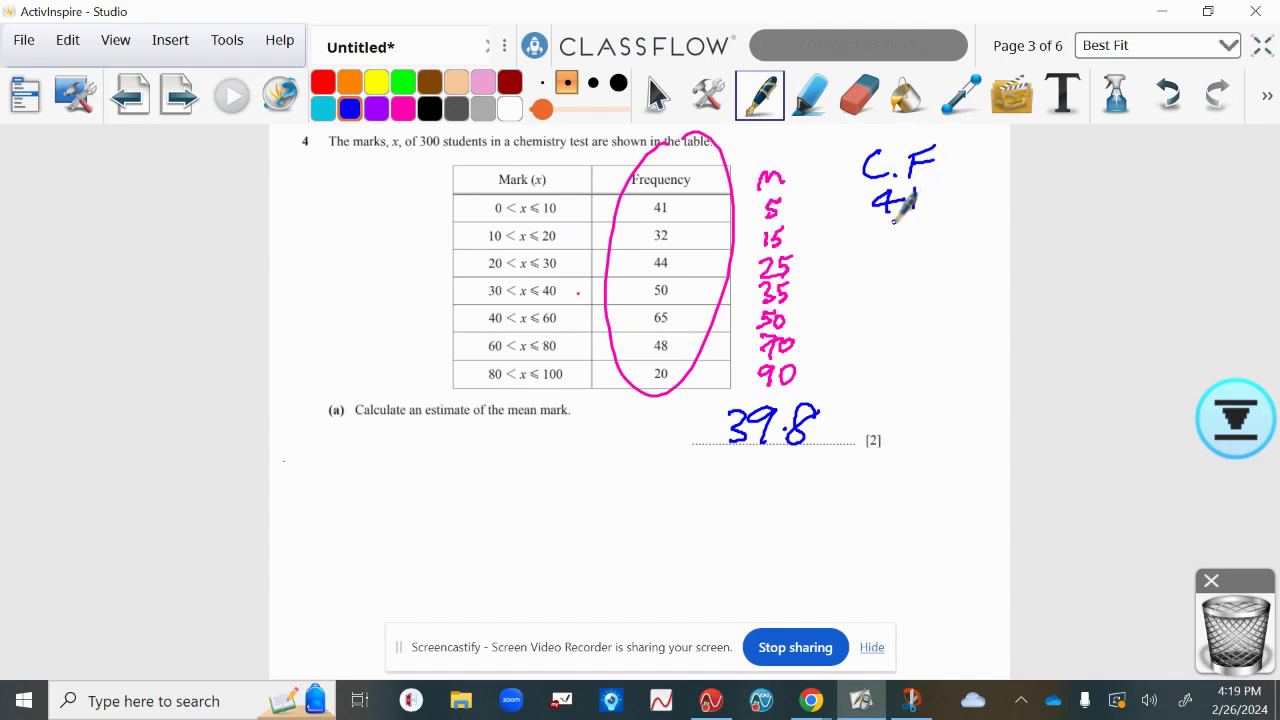
{"action": "mouse_move", "coordinate": [877, 224]}
{"action": "left_mouse_down"}
{"action": "mouse_move", "coordinate": [886, 242]}
{"action": "mouse_move", "coordinate": [916, 232]}
{"action": "mouse_move", "coordinate": [905, 243]}
{"action": "left_mouse_up"}
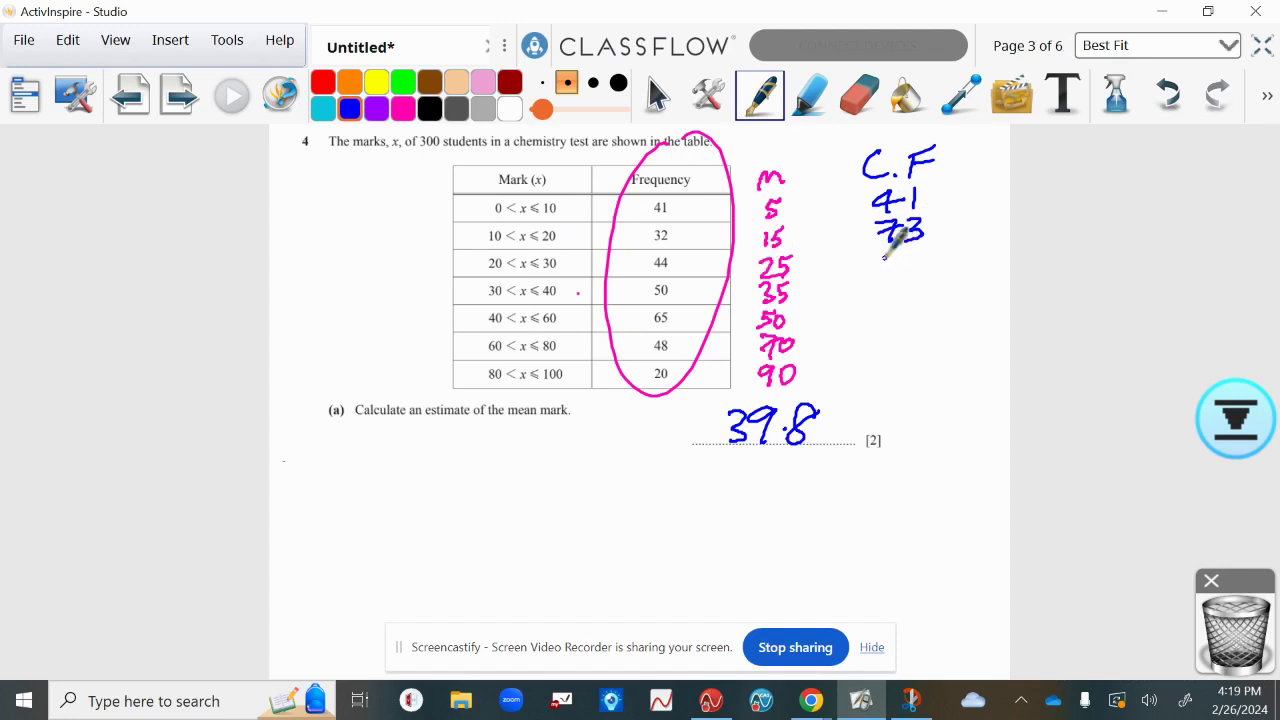
{"action": "mouse_move", "coordinate": [884, 252]}
{"action": "left_mouse_down"}
{"action": "mouse_move", "coordinate": [914, 268]}
{"action": "mouse_move", "coordinate": [931, 245]}
{"action": "mouse_move", "coordinate": [884, 282]}
{"action": "mouse_move", "coordinate": [922, 300]}
{"action": "left_mouse_up"}
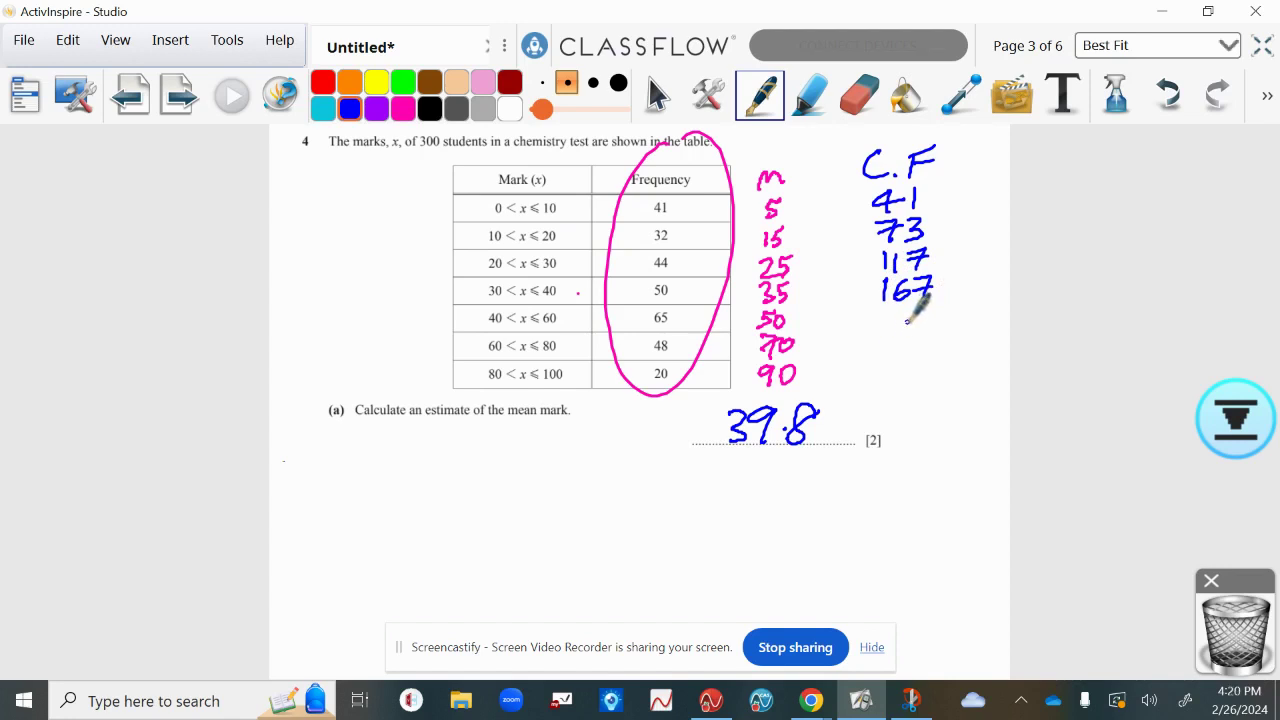
{"action": "left_click_drag", "start_coordinate": [884, 321], "coordinate": [935, 335]}
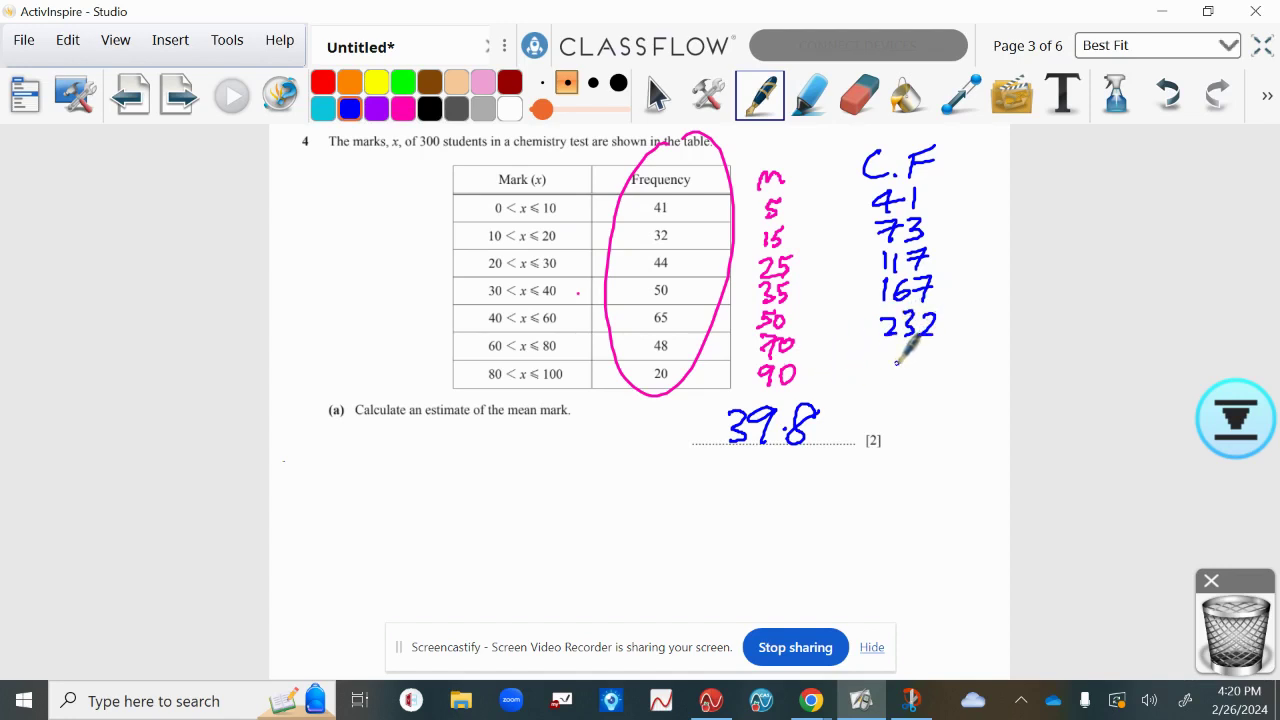
{"action": "mouse_move", "coordinate": [884, 350]}
{"action": "left_mouse_down"}
{"action": "mouse_move", "coordinate": [900, 368]}
{"action": "mouse_move", "coordinate": [912, 362]}
{"action": "mouse_move", "coordinate": [912, 385]}
{"action": "mouse_move", "coordinate": [928, 352]}
{"action": "mouse_move", "coordinate": [886, 398]}
{"action": "mouse_move", "coordinate": [935, 380]}
{"action": "left_mouse_up"}
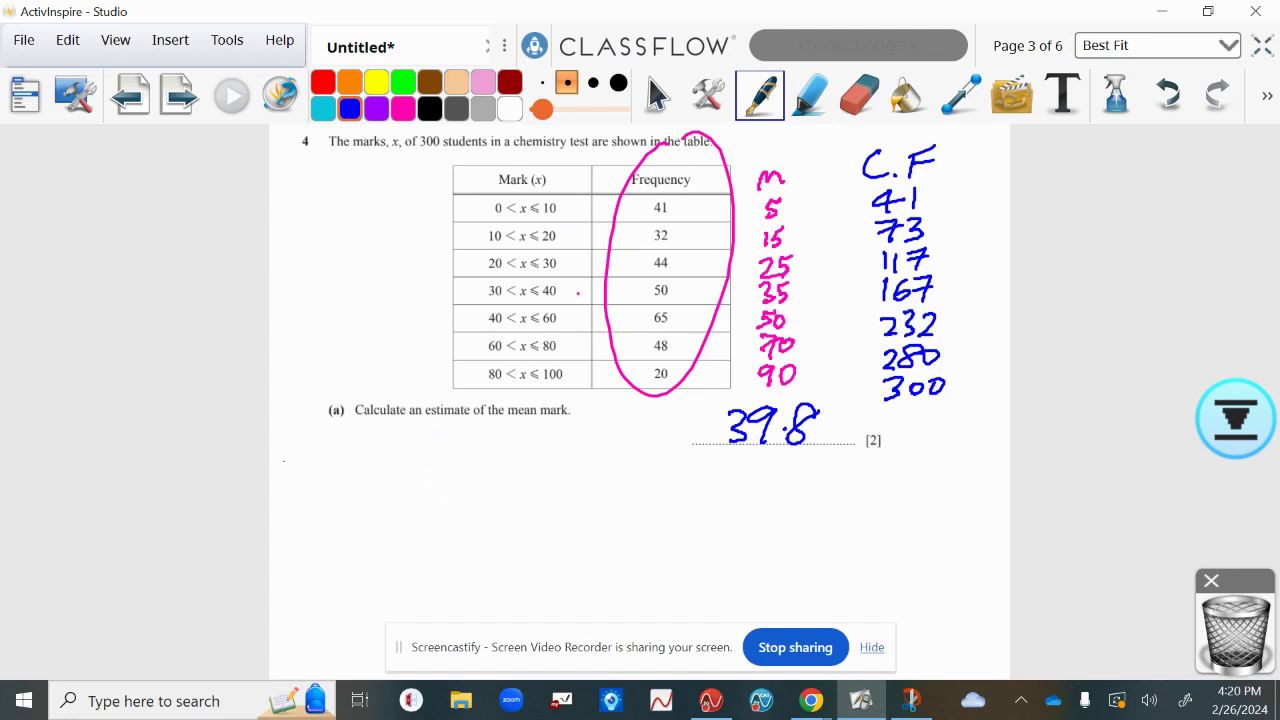
Step: On page 4's table, fill in cumulative totals 73, 117 and 167
{"action": "left_click", "coordinate": [178, 95]}
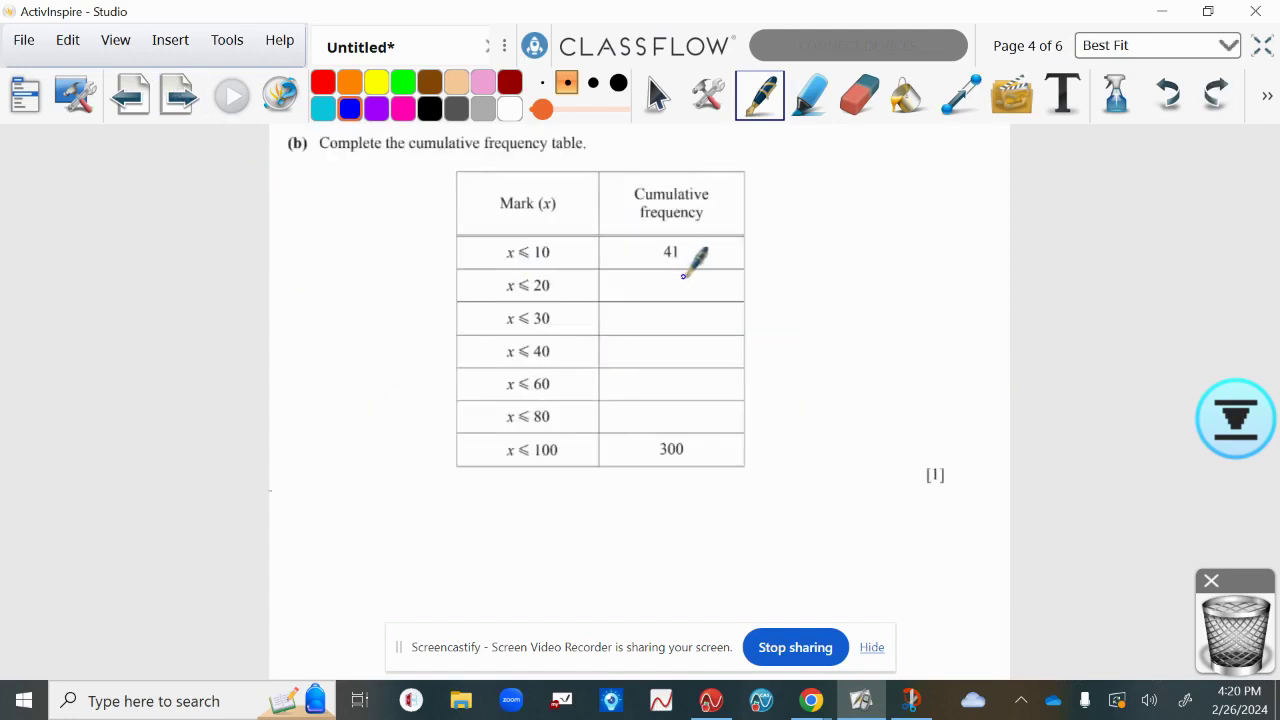
{"action": "mouse_move", "coordinate": [661, 276]}
{"action": "left_mouse_down"}
{"action": "mouse_move", "coordinate": [681, 275]}
{"action": "mouse_move", "coordinate": [668, 300]}
{"action": "mouse_move", "coordinate": [690, 298]}
{"action": "left_mouse_up"}
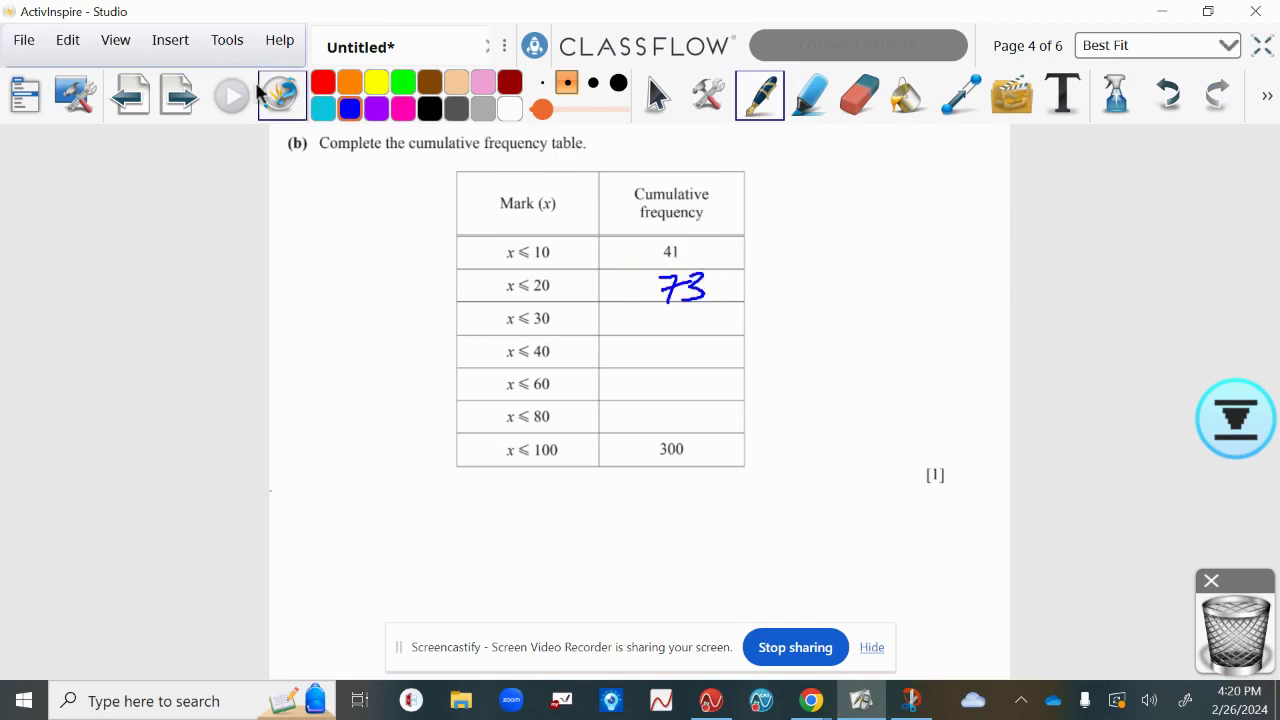
{"action": "left_click", "coordinate": [130, 95]}
{"action": "left_click", "coordinate": [178, 95]}
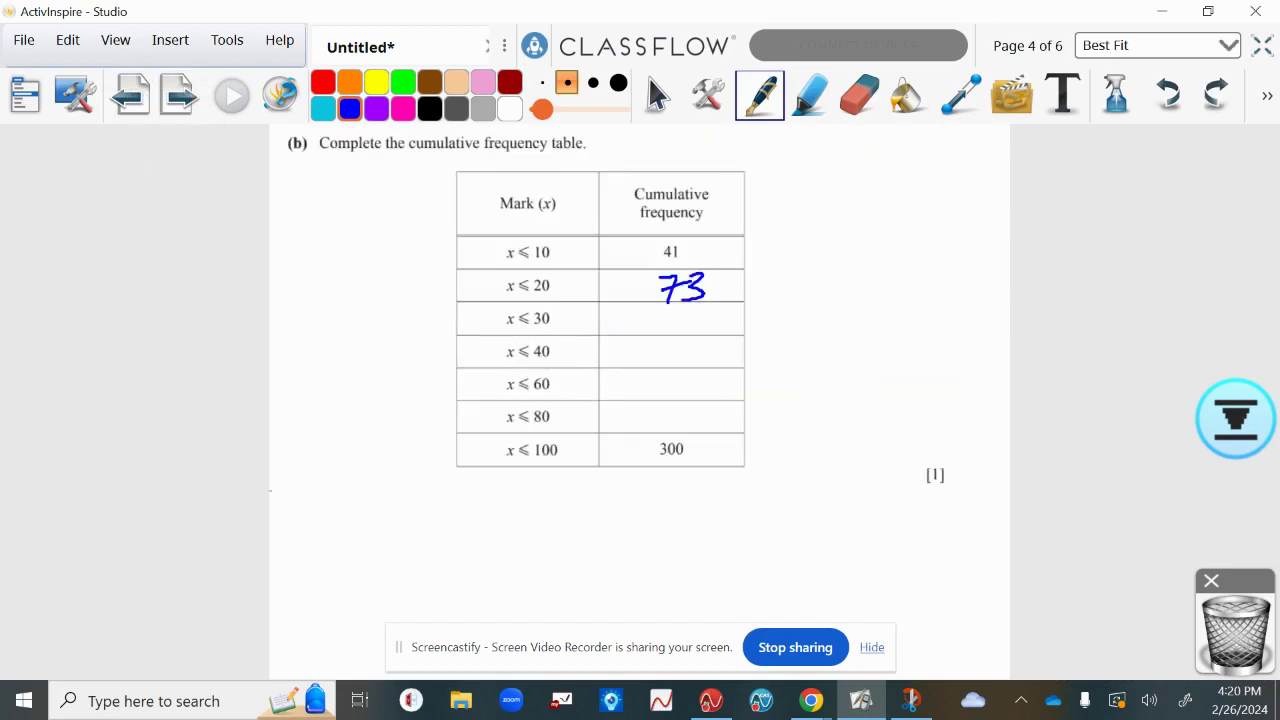
{"action": "mouse_move", "coordinate": [660, 298]}
{"action": "left_mouse_down"}
{"action": "mouse_move", "coordinate": [656, 328]}
{"action": "mouse_move", "coordinate": [671, 328]}
{"action": "left_mouse_up"}
{"action": "mouse_move", "coordinate": [682, 310]}
{"action": "left_mouse_down"}
{"action": "mouse_move", "coordinate": [660, 340]}
{"action": "mouse_move", "coordinate": [672, 338]}
{"action": "mouse_move", "coordinate": [679, 365]}
{"action": "mouse_move", "coordinate": [688, 338]}
{"action": "mouse_move", "coordinate": [700, 370]}
{"action": "left_mouse_up"}
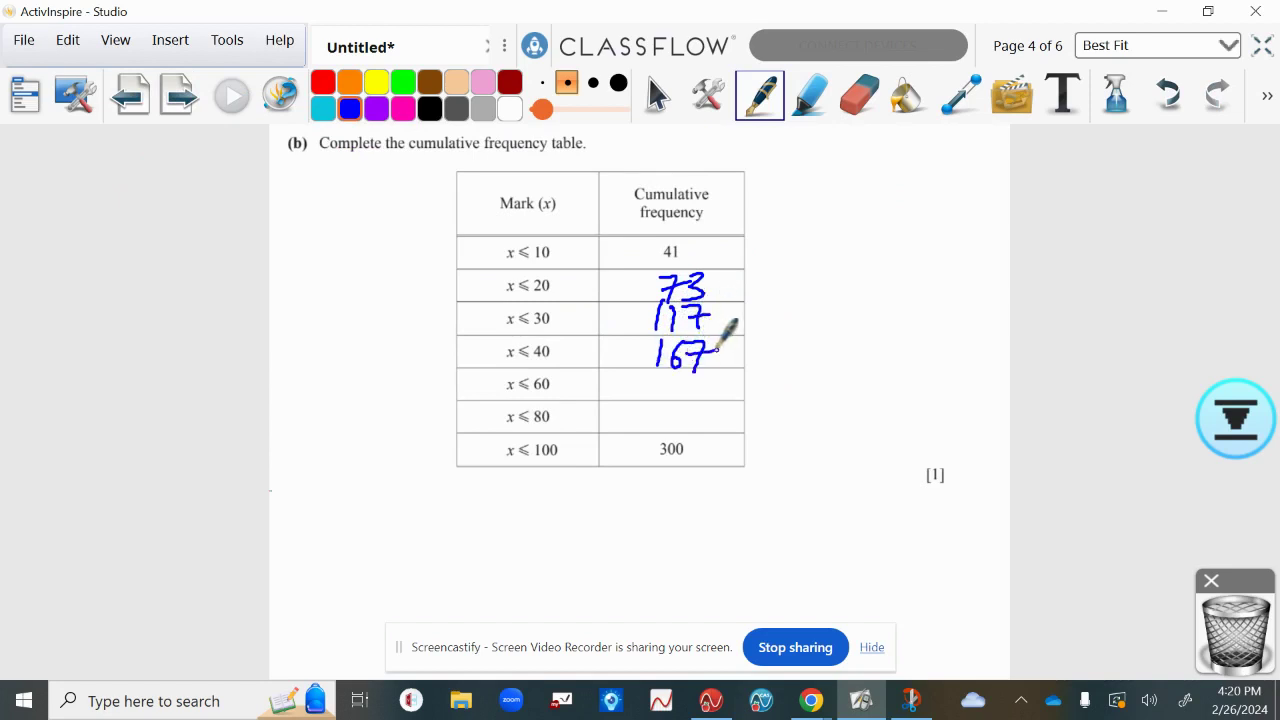
Step: Fill in 232 and 280 for the x ≤ 60 and x ≤ 80 rows, then circle 10 and 41 in red
{"action": "left_click", "coordinate": [130, 95]}
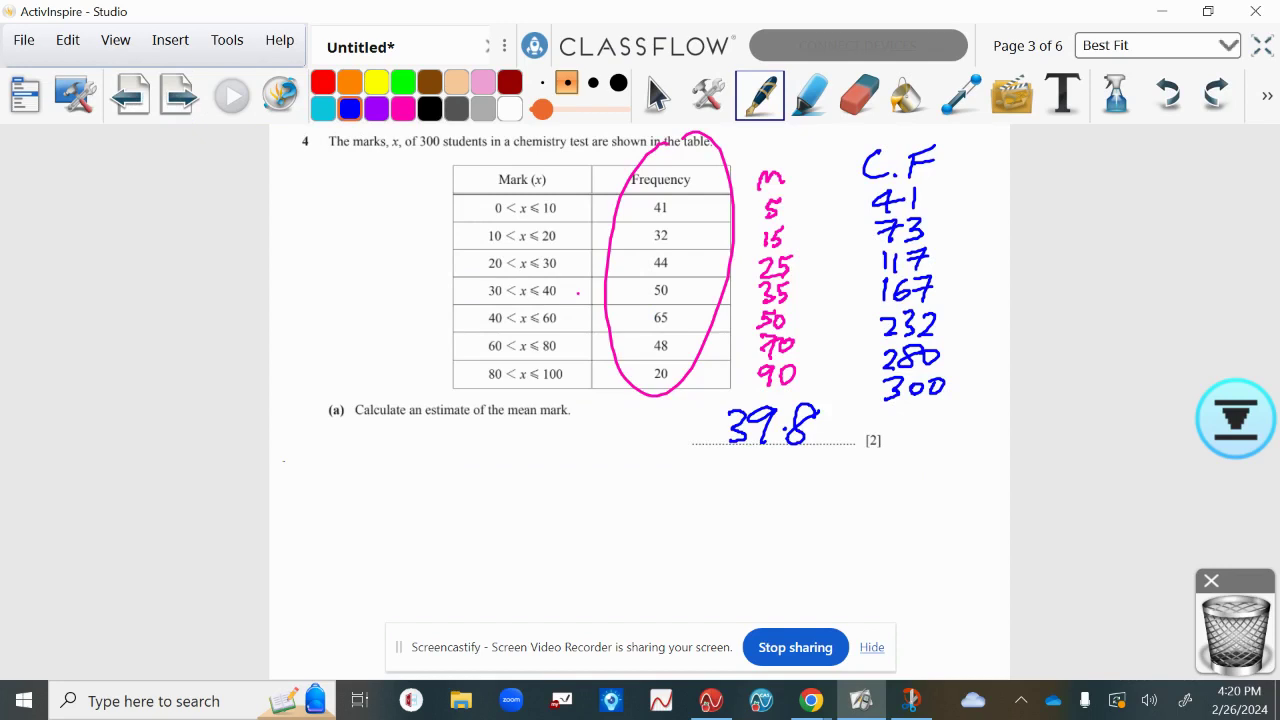
{"action": "left_click", "coordinate": [180, 95]}
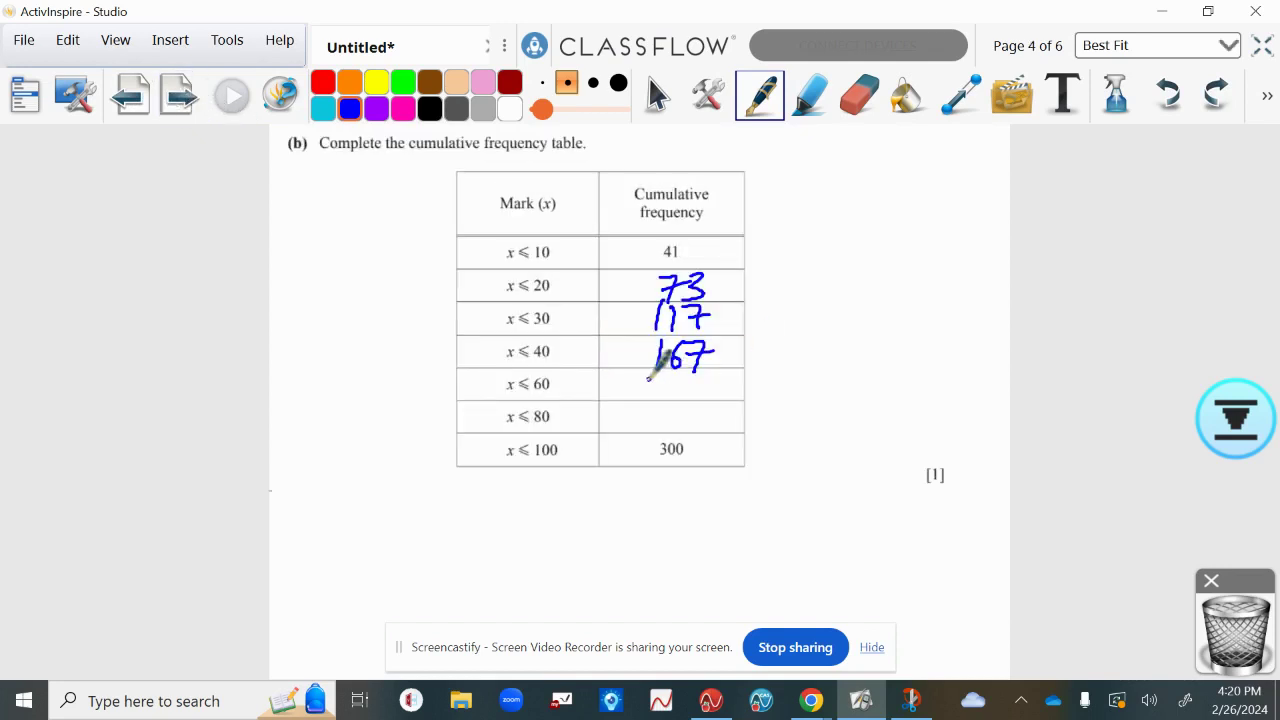
{"action": "mouse_move", "coordinate": [650, 378]}
{"action": "left_mouse_down"}
{"action": "mouse_move", "coordinate": [693, 373]}
{"action": "mouse_move", "coordinate": [720, 396]}
{"action": "left_mouse_up"}
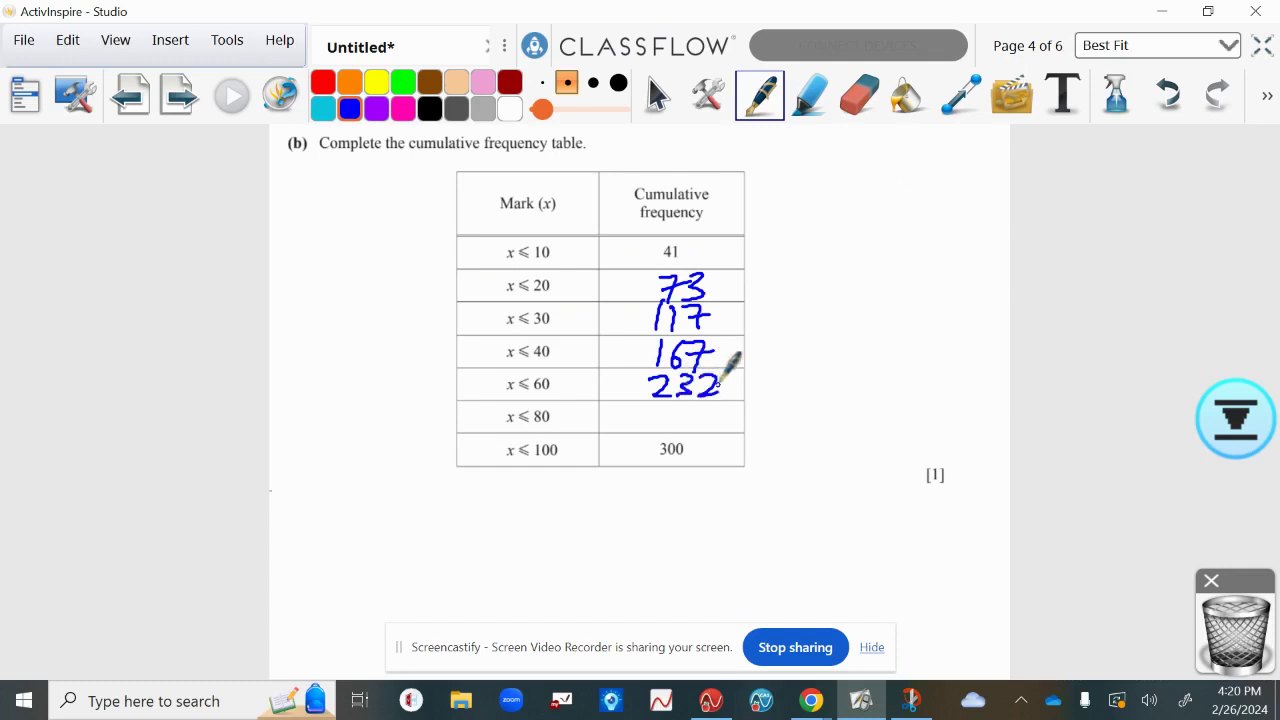
{"action": "left_click", "coordinate": [150, 100]}
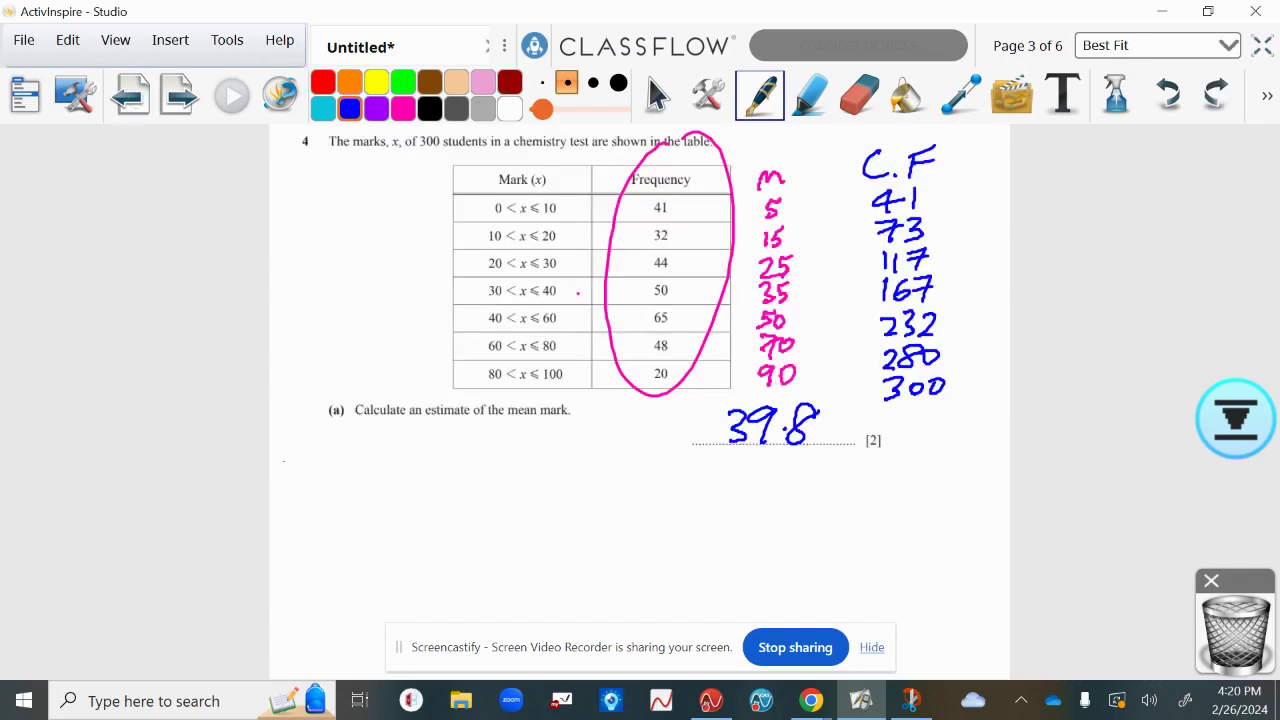
{"action": "left_click", "coordinate": [180, 95]}
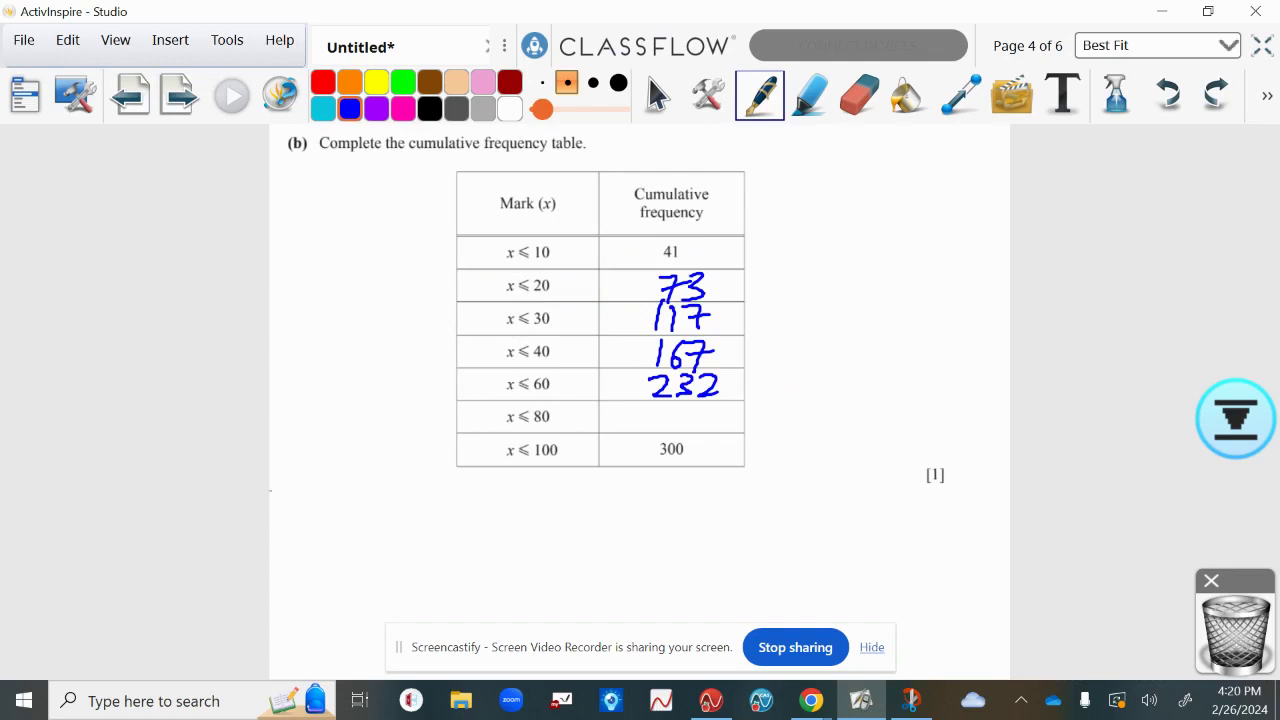
{"action": "mouse_move", "coordinate": [650, 408]}
{"action": "left_mouse_down"}
{"action": "mouse_move", "coordinate": [672, 427]}
{"action": "mouse_move", "coordinate": [689, 408]}
{"action": "left_mouse_up"}
{"action": "left_click_drag", "start_coordinate": [712, 405], "coordinate": [714, 404]}
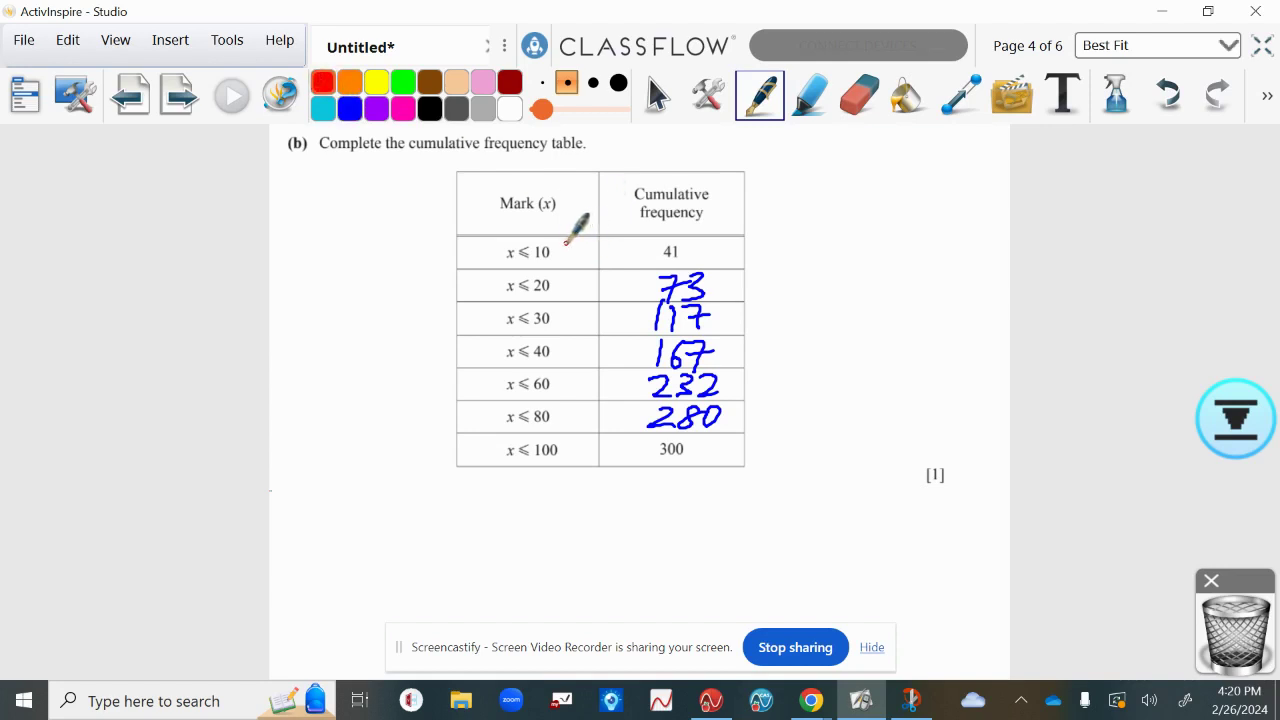
{"action": "left_click_drag", "start_coordinate": [545, 236], "coordinate": [550, 237]}
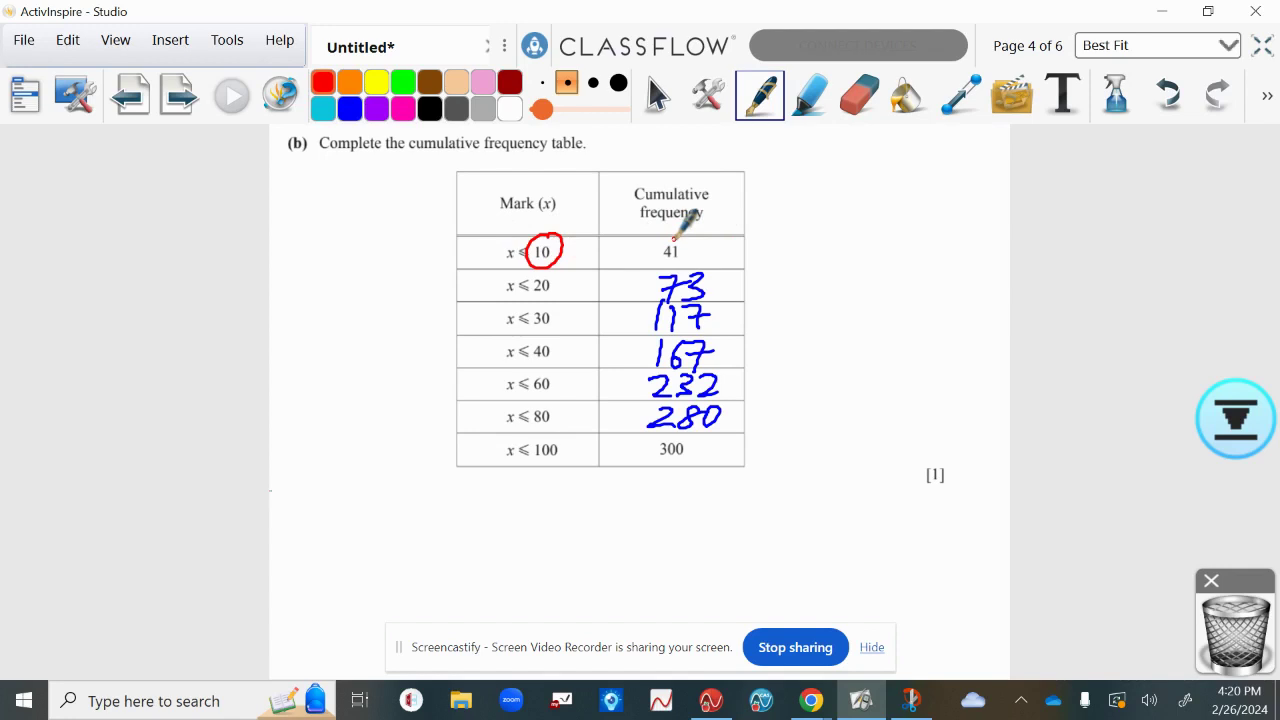
{"action": "left_click_drag", "start_coordinate": [673, 238], "coordinate": [684, 240]}
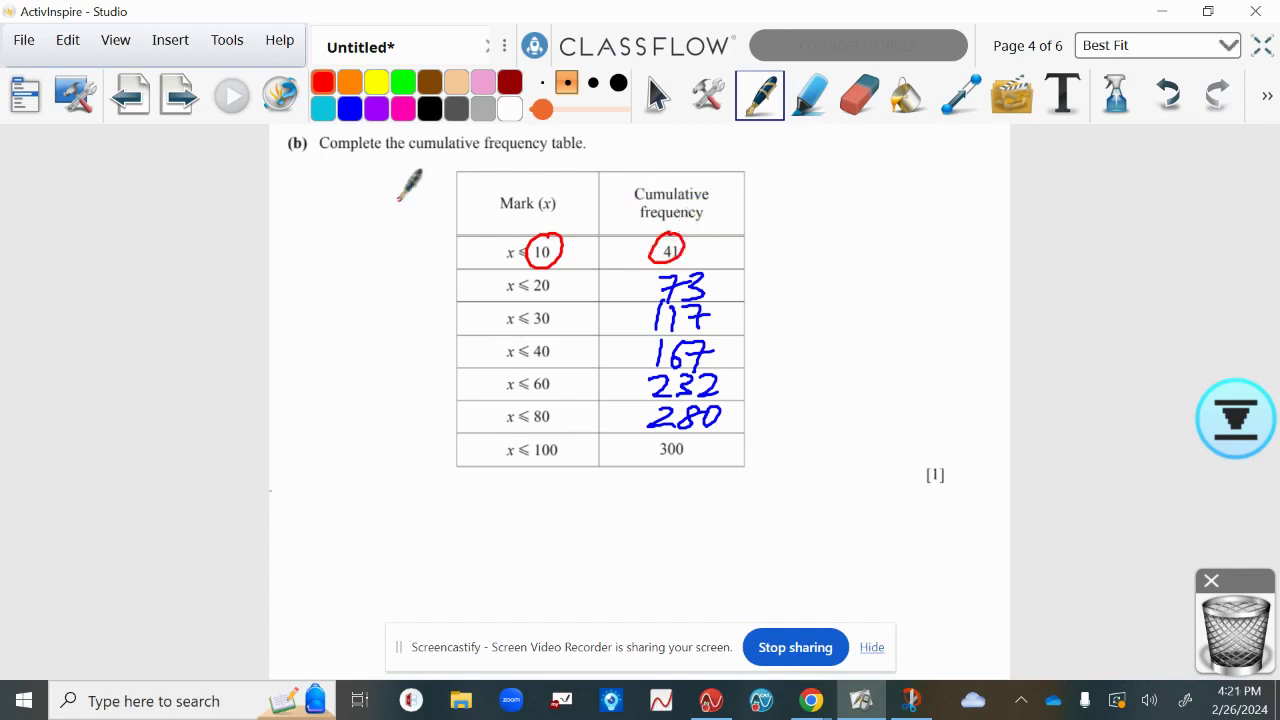
Step: Plot purple points on the page 5 grid for each cumulative total, from (10, 41) to (100, 300)
{"action": "left_click", "coordinate": [182, 107]}
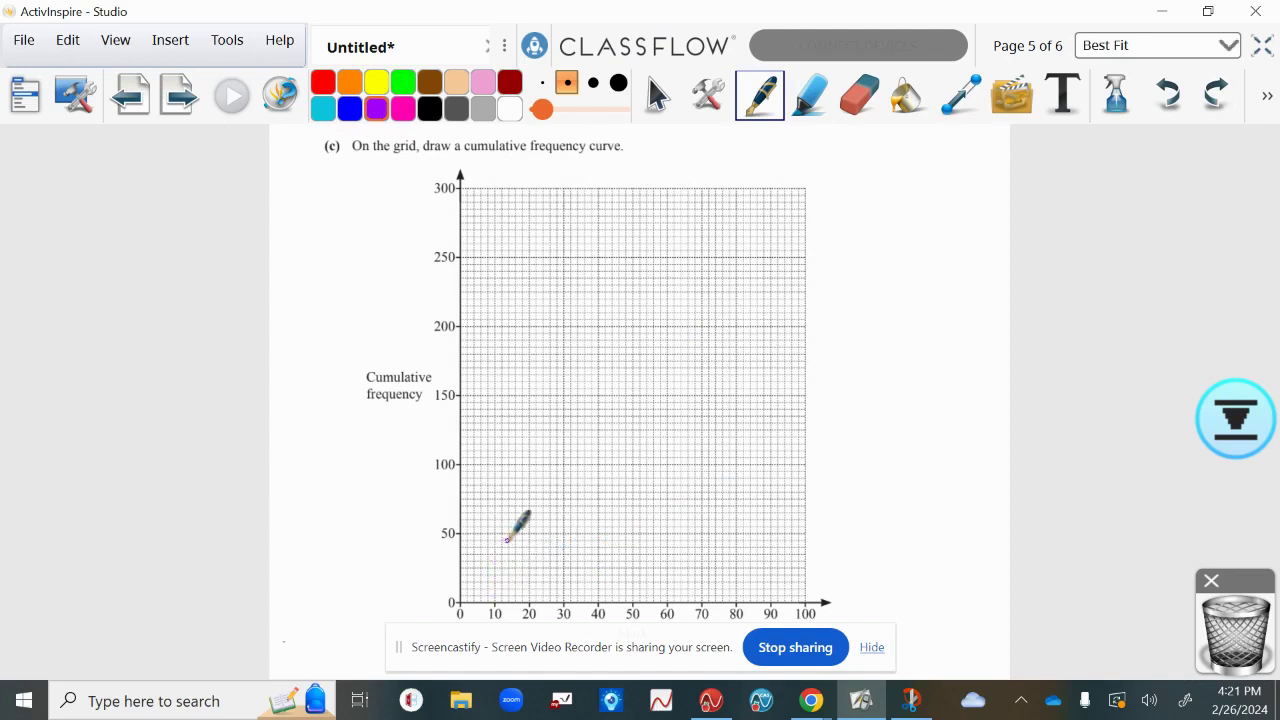
{"action": "left_click", "coordinate": [494, 547]}
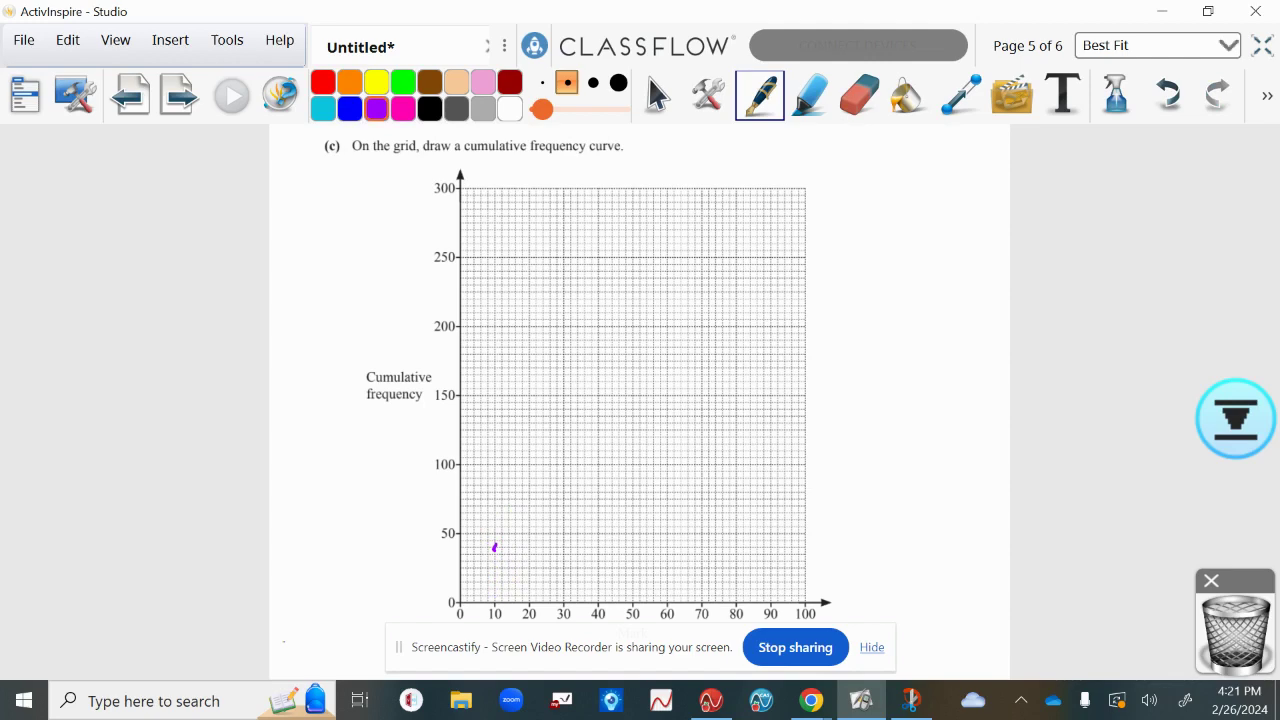
{"action": "key", "text": "Page_Up"}
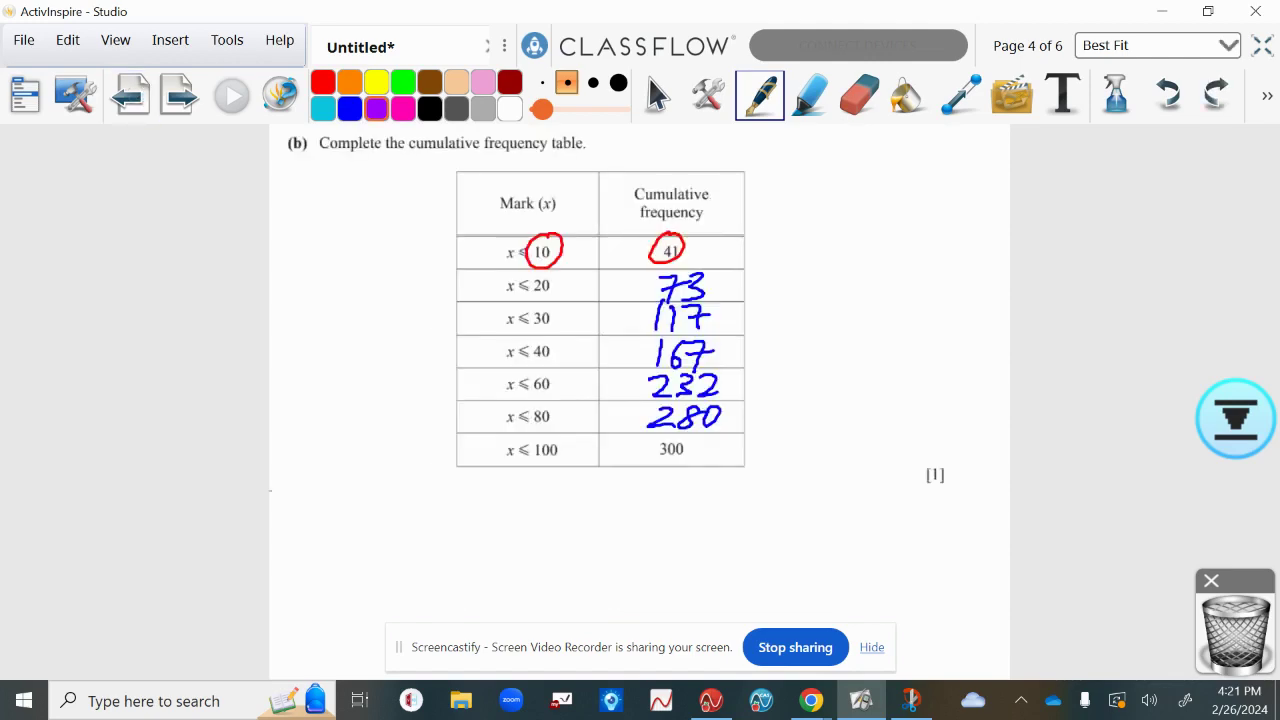
{"action": "left_click", "coordinate": [178, 95]}
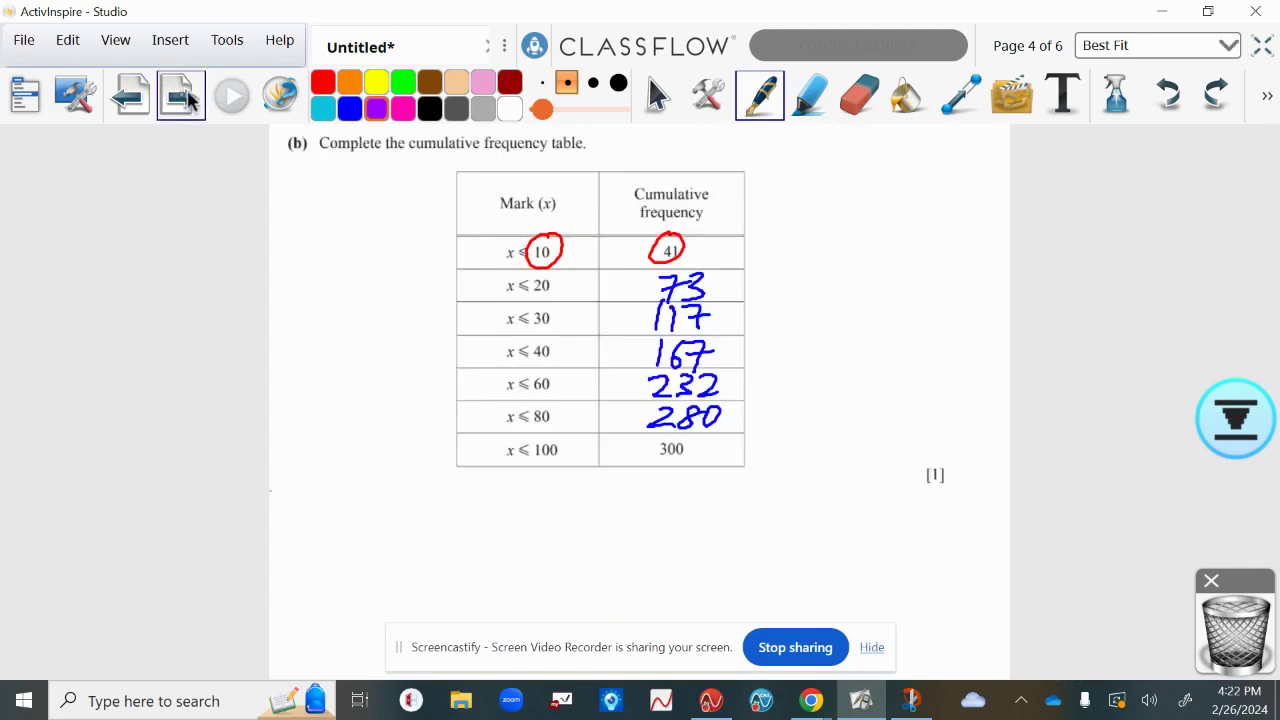
{"action": "left_click", "coordinate": [178, 95]}
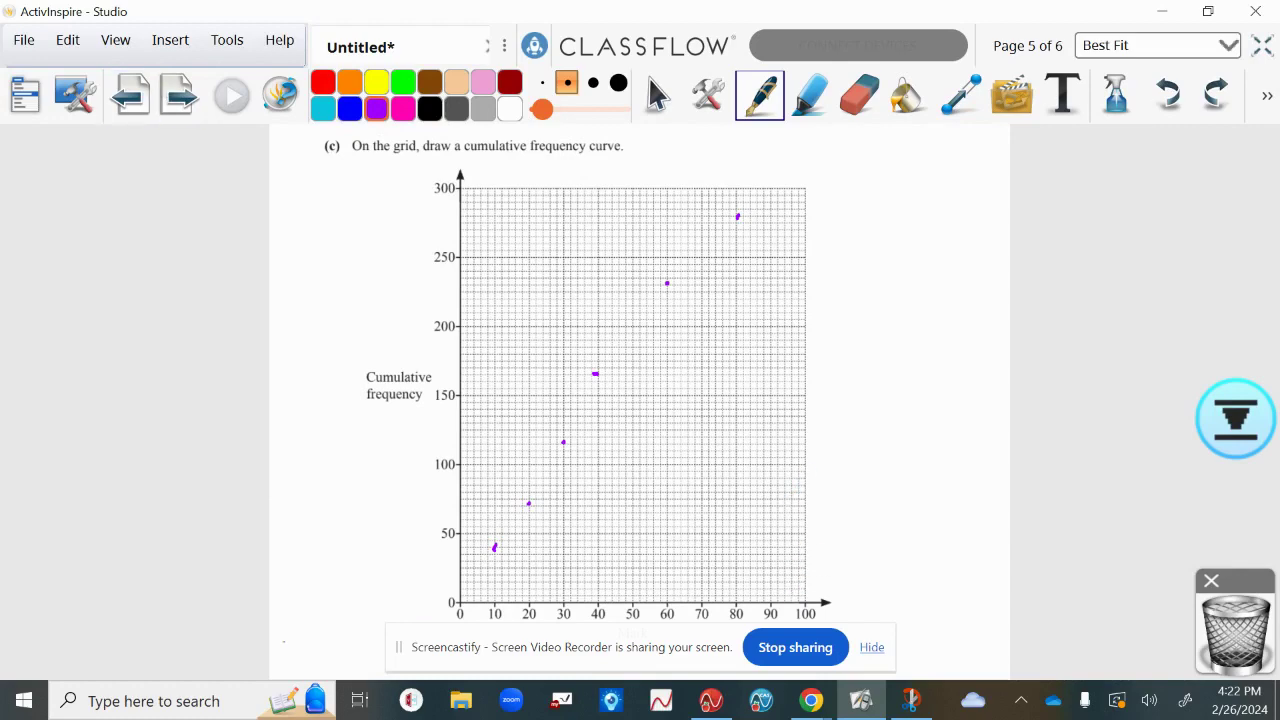
{"action": "left_click", "coordinate": [131, 94]}
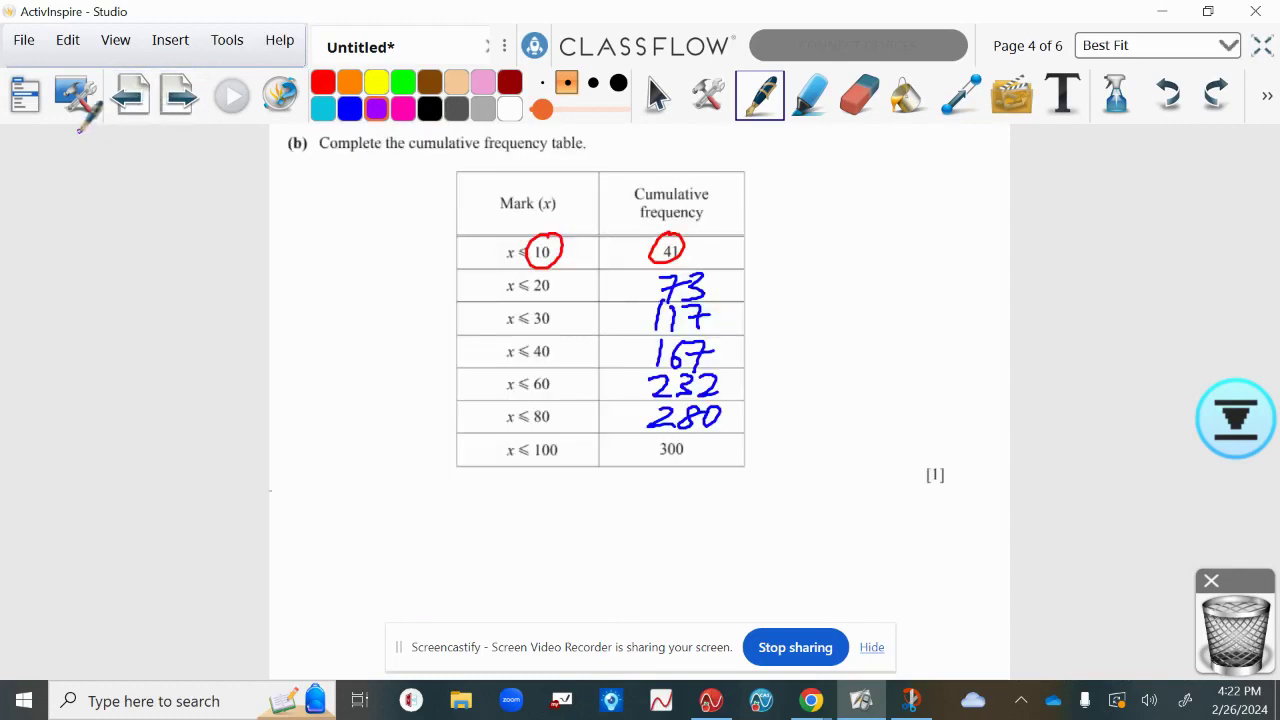
{"action": "left_click", "coordinate": [179, 94]}
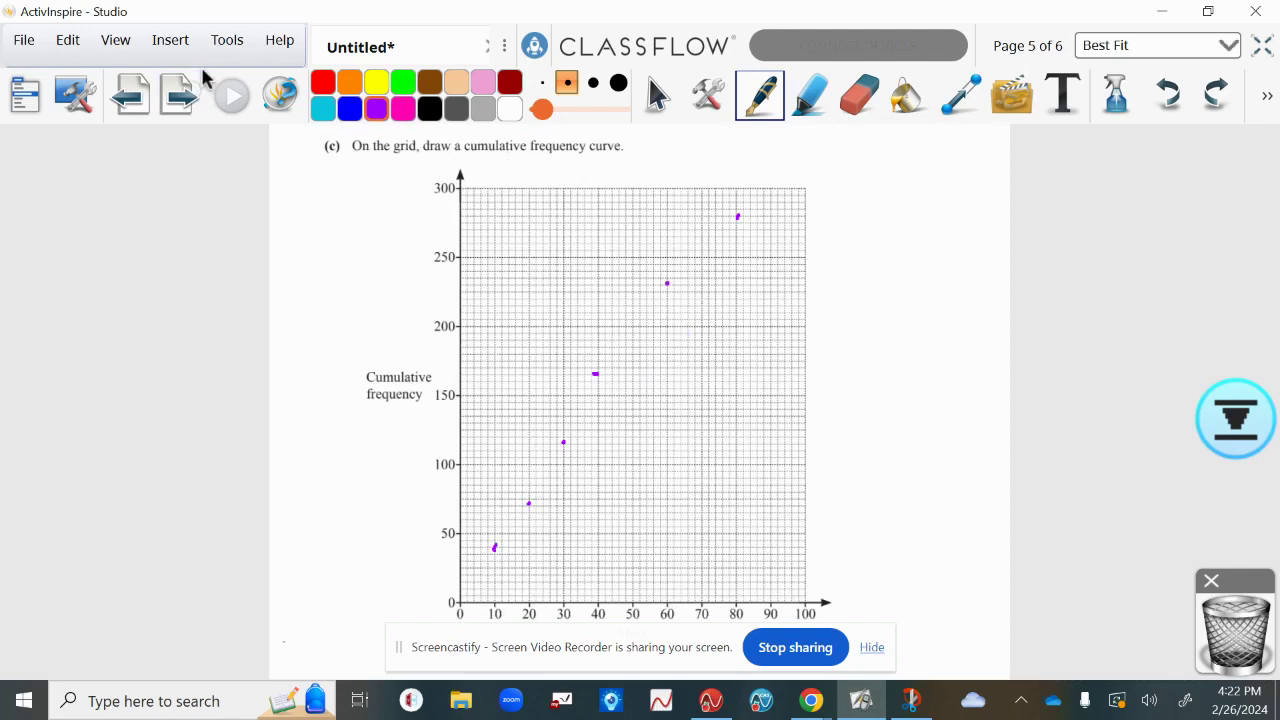
{"action": "left_click", "coordinate": [804, 187]}
{"action": "left_click", "coordinate": [962, 95]}
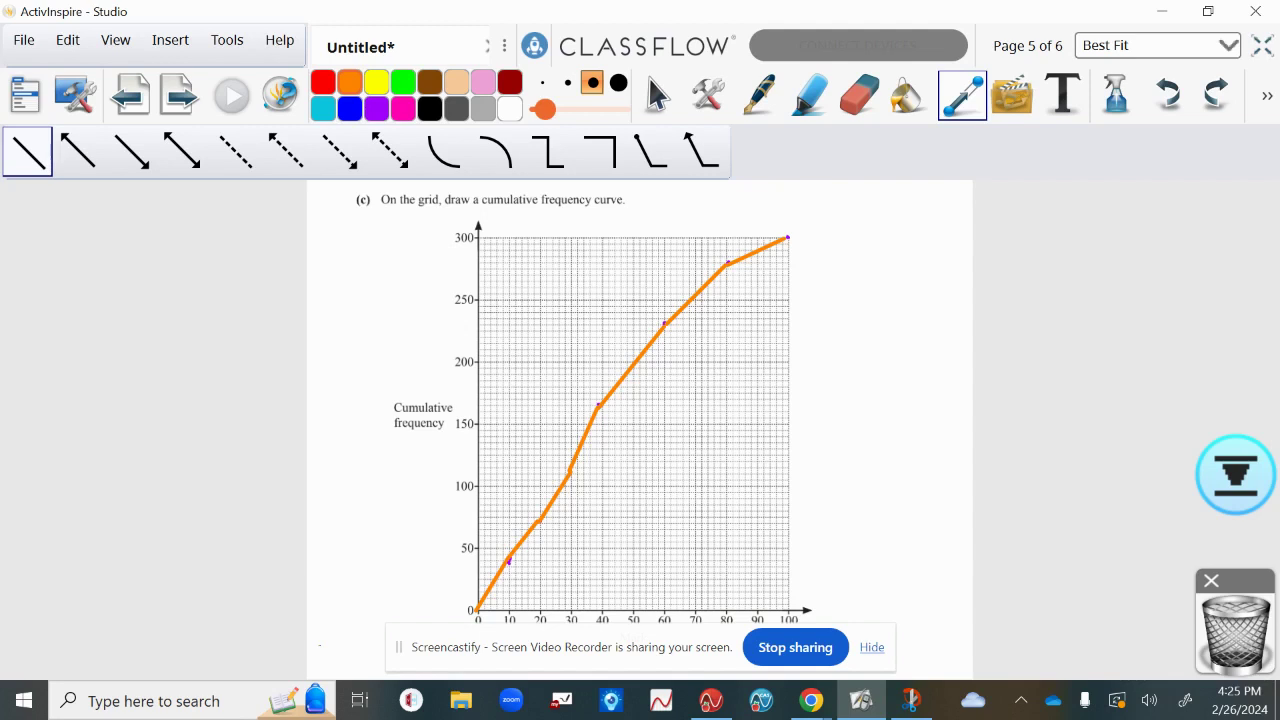
Step: Join the origin and plotted points with orange lines up to (100, 300), undoing a stray green line
{"action": "left_click", "coordinate": [179, 95]}
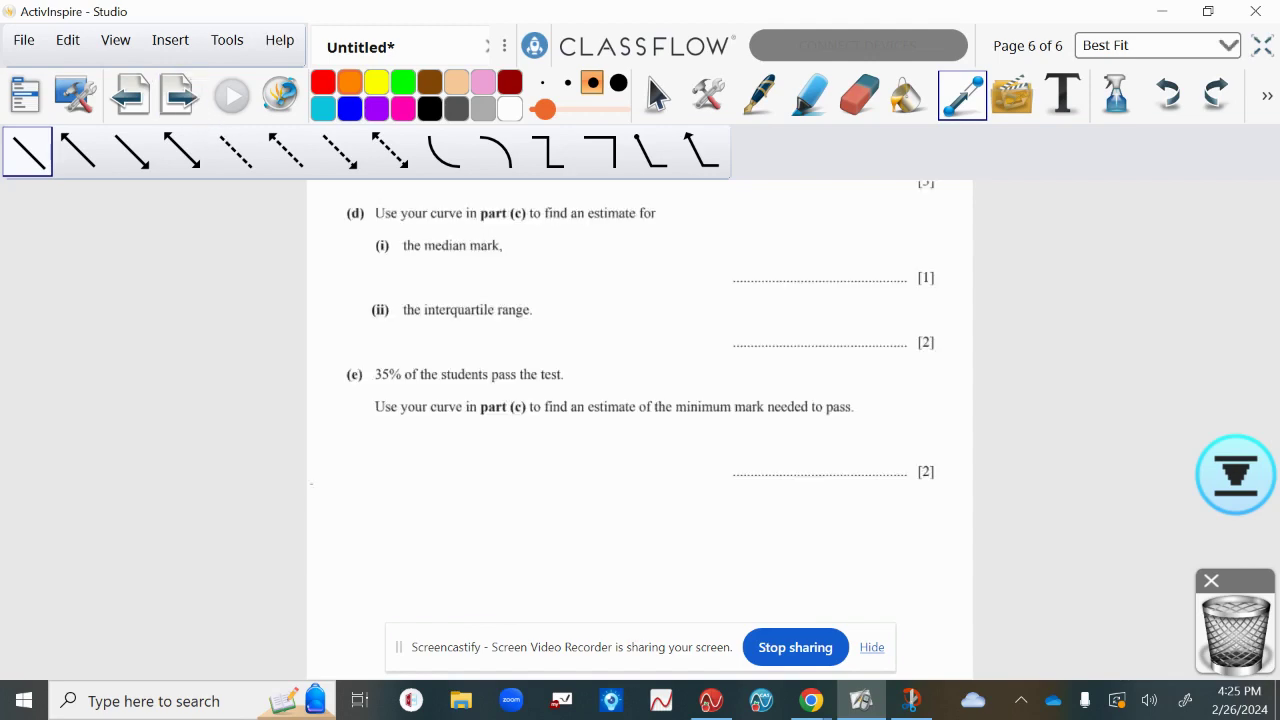
{"action": "left_click", "coordinate": [145, 97]}
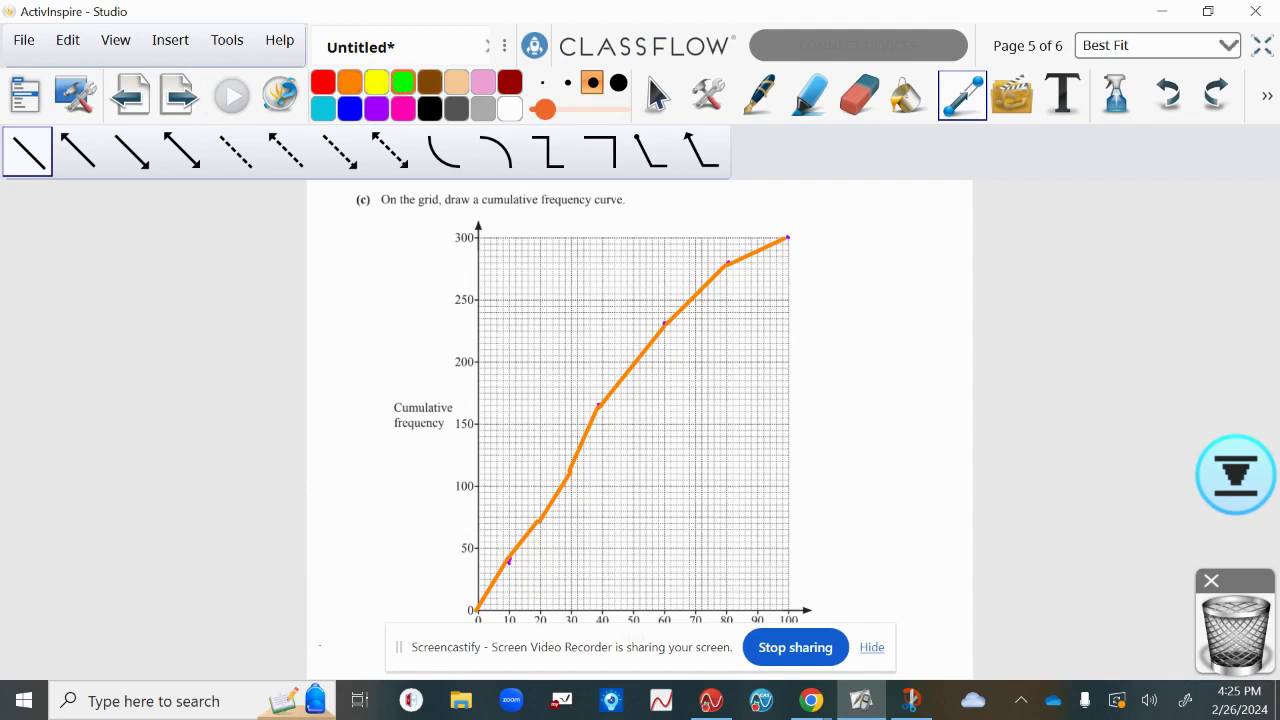
{"action": "left_click", "coordinate": [1216, 95]}
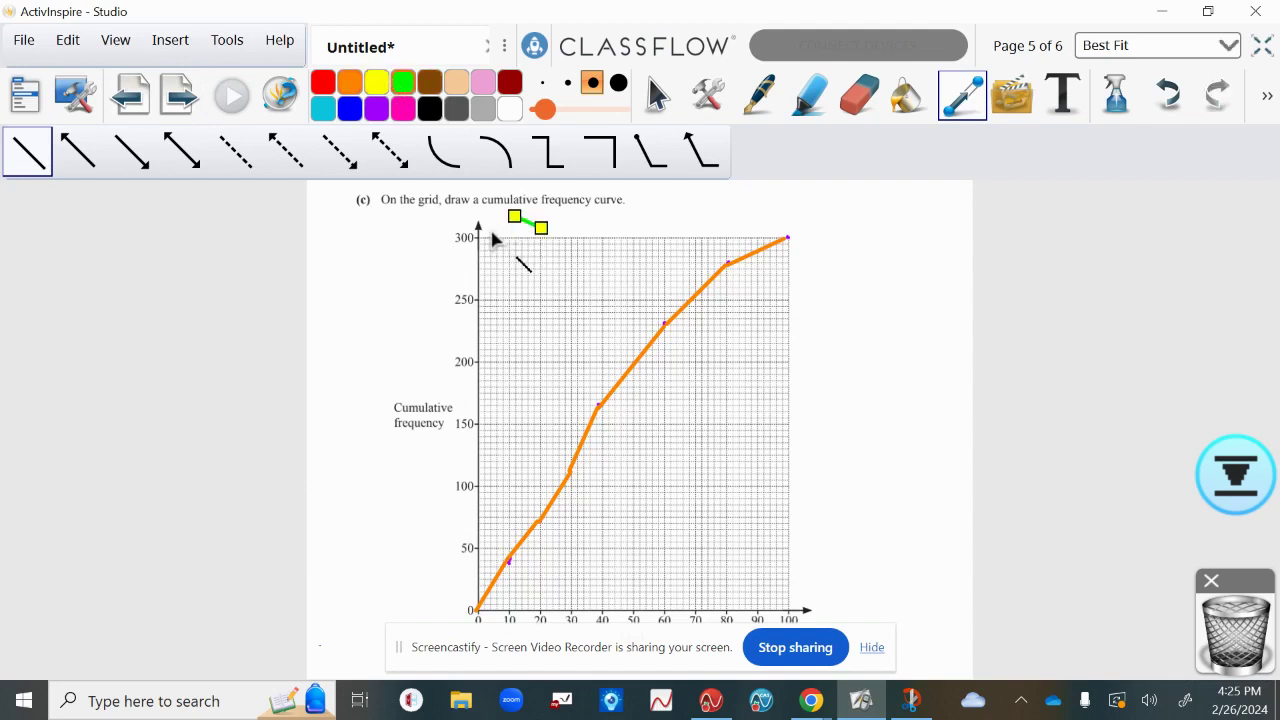
{"action": "left_click", "coordinate": [762, 97]}
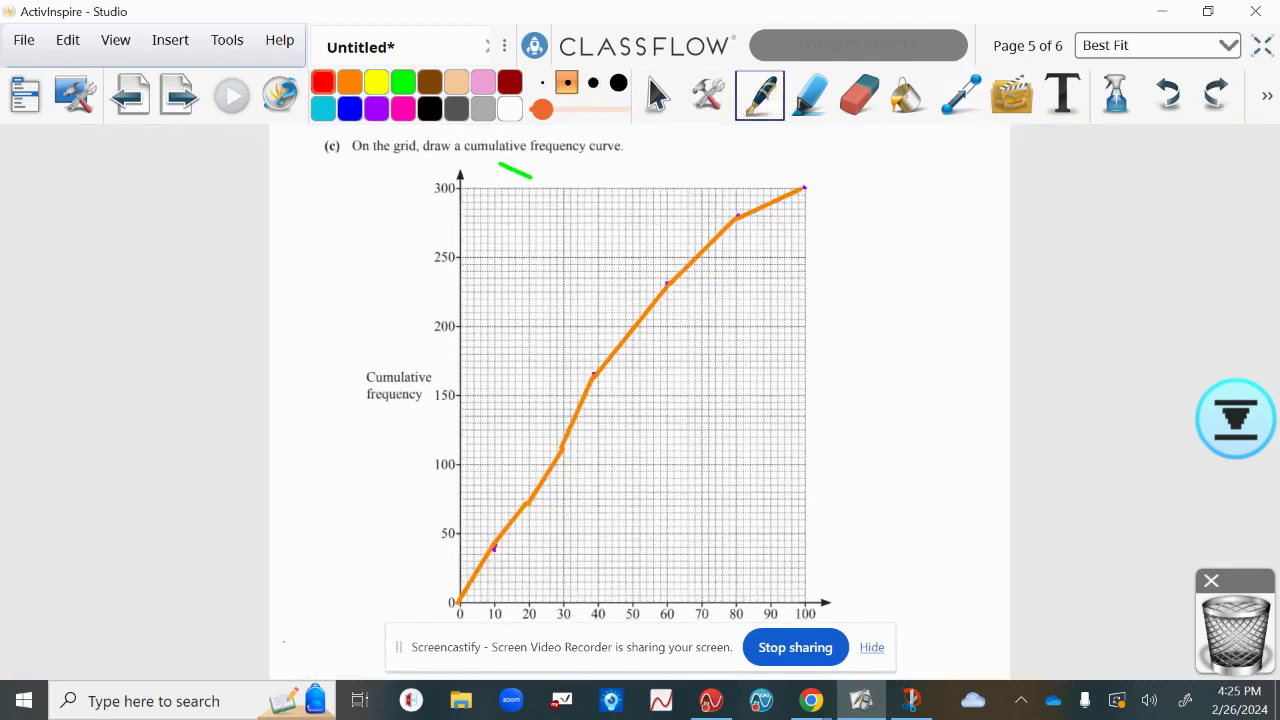
{"action": "left_click", "coordinate": [1164, 112]}
Step: Draw green median lines from frequency 150 across to the curve and down to about 37 marks
{"action": "left_click", "coordinate": [408, 80]}
{"action": "left_click_drag", "start_coordinate": [462, 393], "coordinate": [580, 393]}
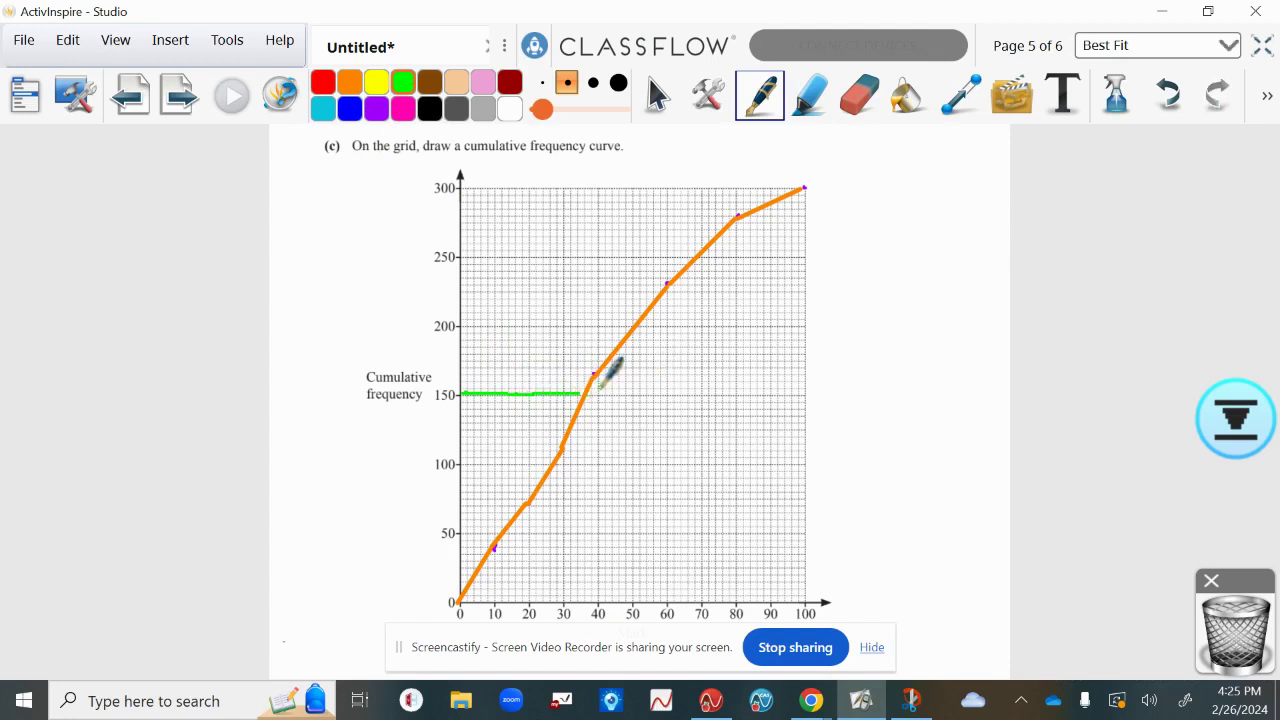
{"action": "mouse_move", "coordinate": [588, 394]}
{"action": "left_mouse_down"}
{"action": "mouse_move", "coordinate": [589, 584]}
{"action": "mouse_move", "coordinate": [590, 570]}
{"action": "left_mouse_up"}
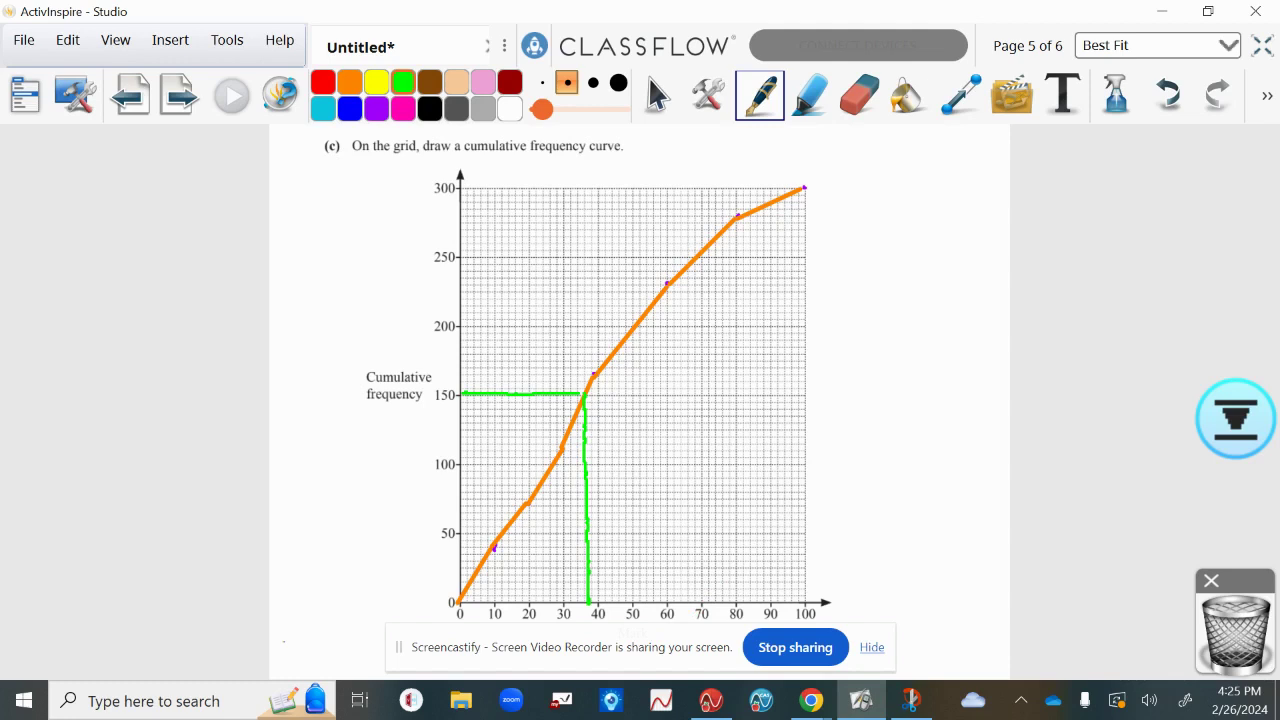
Step: Write the median 36 for part (d)(i), then return to the graph page
{"action": "left_click", "coordinate": [179, 95]}
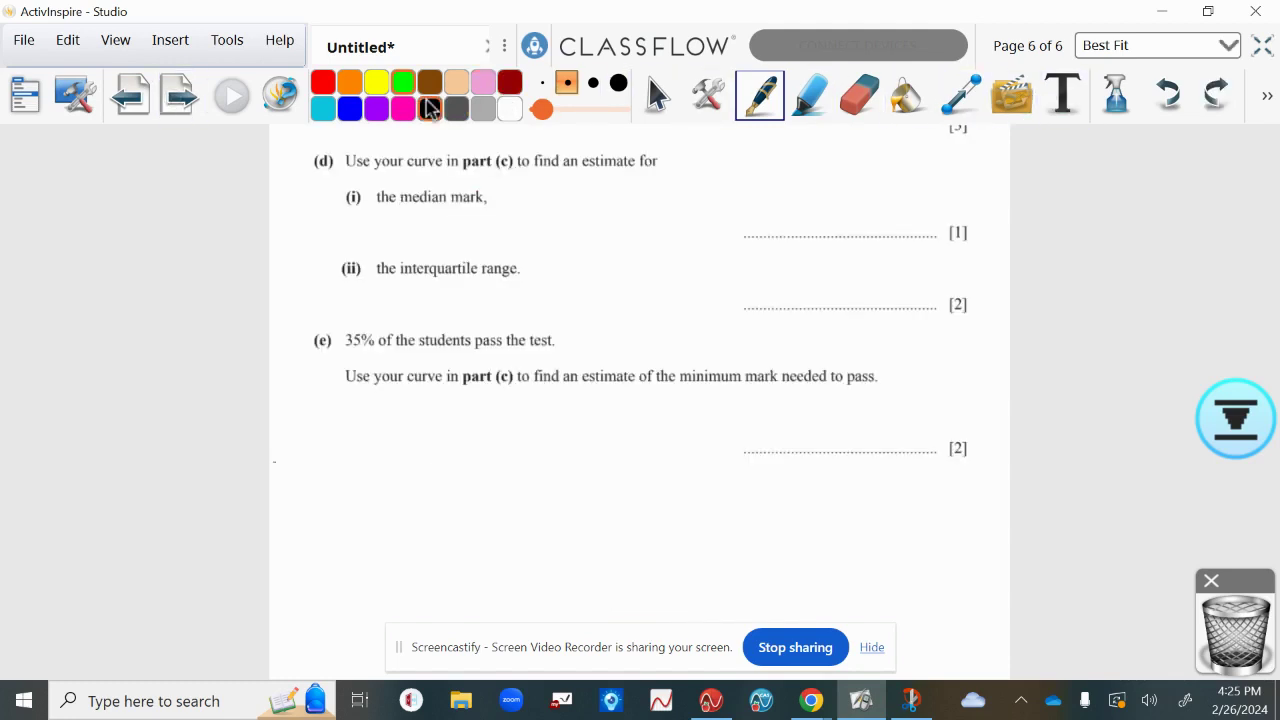
{"action": "left_click_drag", "start_coordinate": [816, 187], "coordinate": [818, 232]}
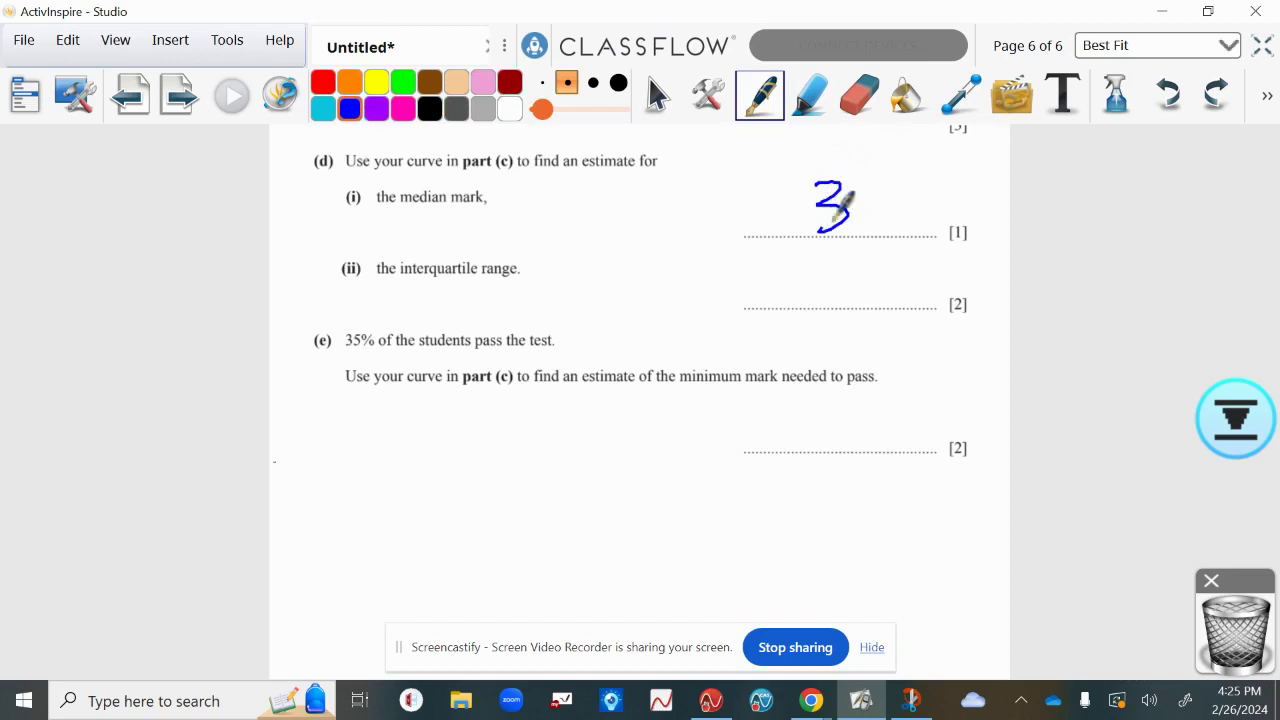
{"action": "left_click_drag", "start_coordinate": [880, 186], "coordinate": [864, 216]}
{"action": "left_click", "coordinate": [130, 95]}
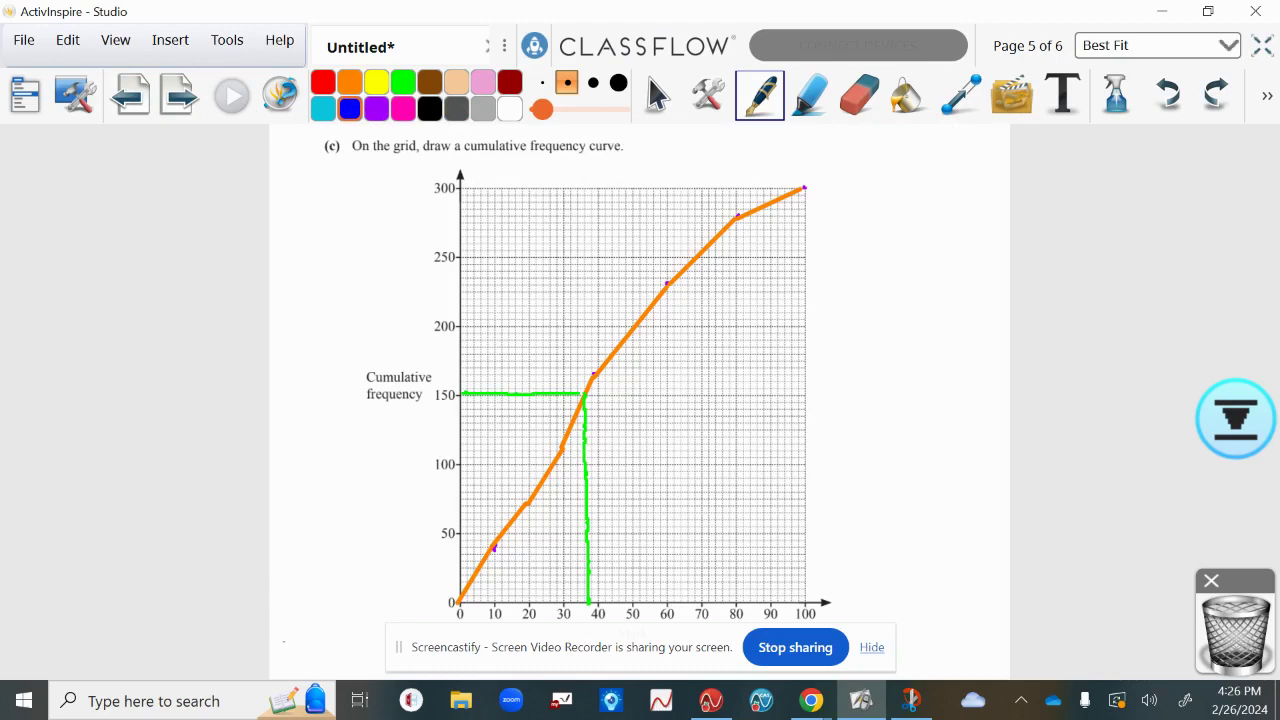
{"action": "left_click", "coordinate": [178, 95]}
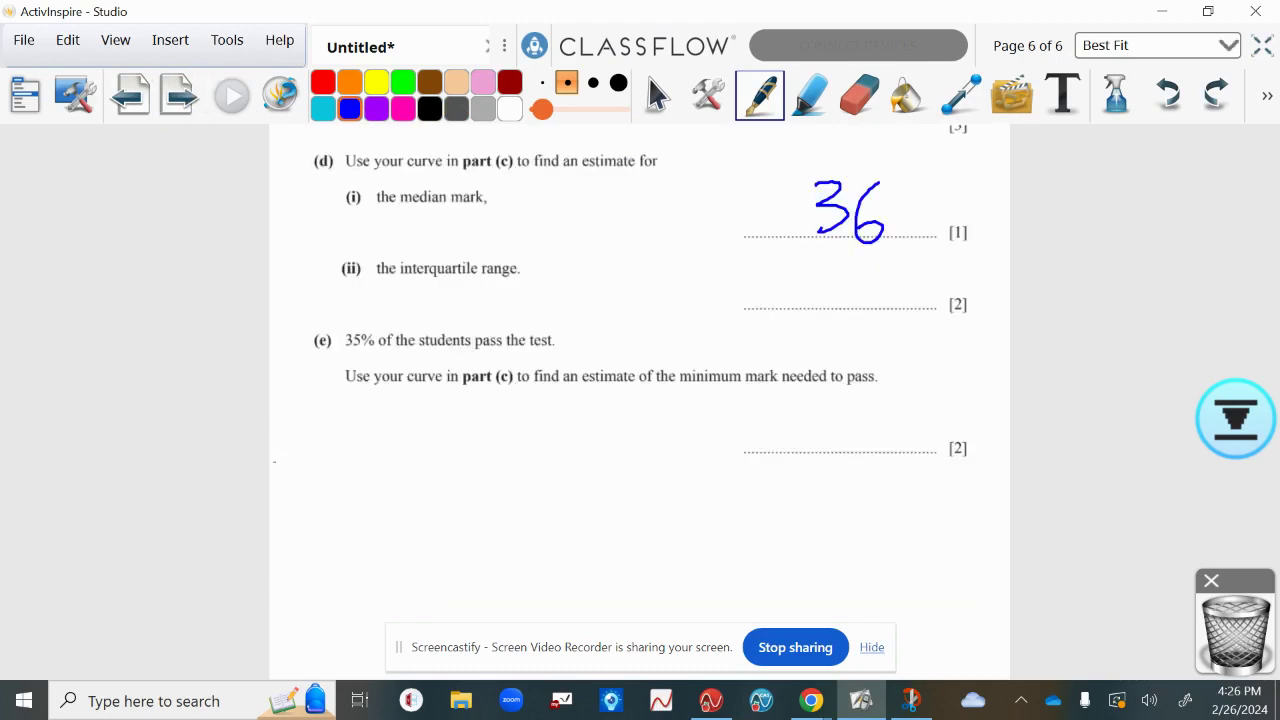
{"action": "left_click", "coordinate": [130, 95]}
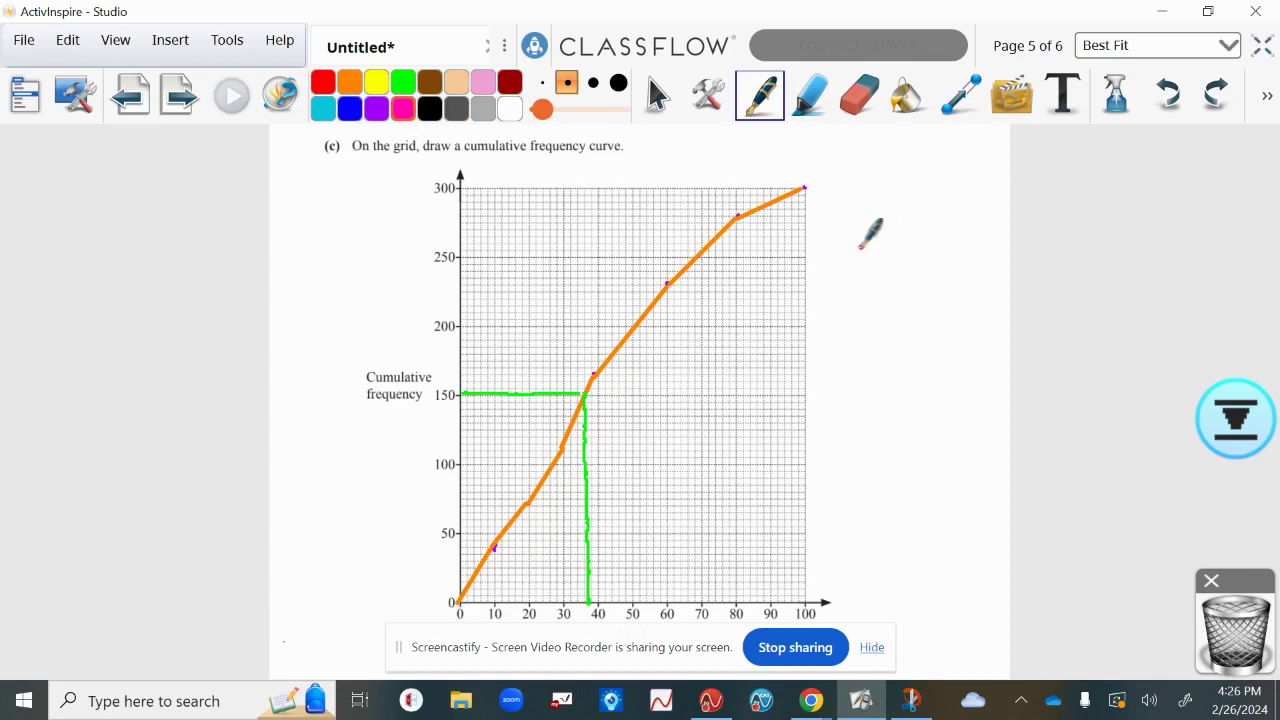
Step: Write the pink working '3/4 of 300 = 225' beside the graph
{"action": "left_click_drag", "start_coordinate": [855, 252], "coordinate": [858, 284]}
{"action": "mouse_move", "coordinate": [840, 297]}
{"action": "left_mouse_down"}
{"action": "mouse_move", "coordinate": [880, 290]}
{"action": "mouse_move", "coordinate": [854, 335]}
{"action": "mouse_move", "coordinate": [888, 290]}
{"action": "left_mouse_up"}
{"action": "mouse_move", "coordinate": [852, 310]}
{"action": "left_mouse_down"}
{"action": "mouse_move", "coordinate": [866, 325]}
{"action": "mouse_move", "coordinate": [910, 303]}
{"action": "left_mouse_up"}
{"action": "left_click_drag", "start_coordinate": [930, 305], "coordinate": [945, 257]}
{"action": "left_click_drag", "start_coordinate": [920, 289], "coordinate": [946, 286]}
{"action": "mouse_move", "coordinate": [884, 354]}
{"action": "left_mouse_down"}
{"action": "mouse_move", "coordinate": [883, 378]}
{"action": "mouse_move", "coordinate": [918, 355]}
{"action": "left_mouse_up"}
{"action": "left_click_drag", "start_coordinate": [942, 352], "coordinate": [942, 355]}
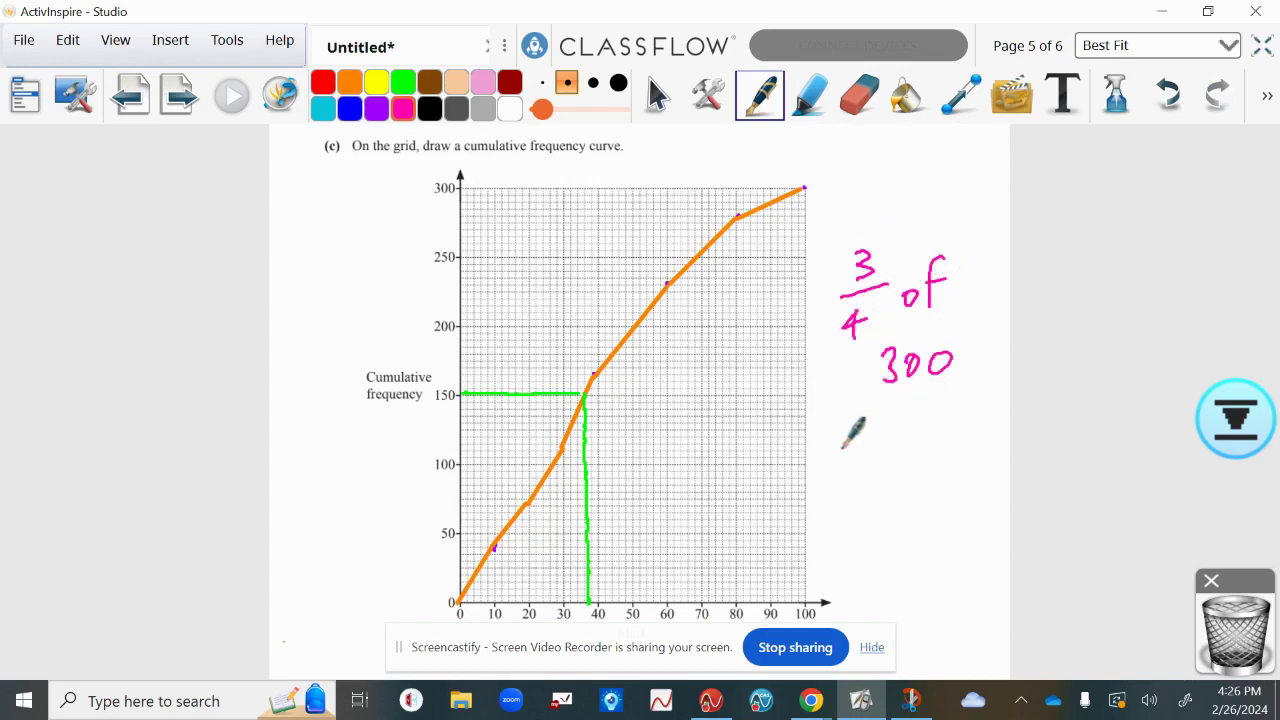
{"action": "left_click_drag", "start_coordinate": [843, 447], "coordinate": [866, 444]}
{"action": "left_click_drag", "start_coordinate": [845, 459], "coordinate": [915, 458]}
{"action": "left_click_drag", "start_coordinate": [920, 418], "coordinate": [945, 458]}
{"action": "mouse_move", "coordinate": [970, 414]}
{"action": "left_mouse_down"}
{"action": "mouse_move", "coordinate": [951, 431]}
{"action": "mouse_move", "coordinate": [955, 458]}
{"action": "left_mouse_up"}
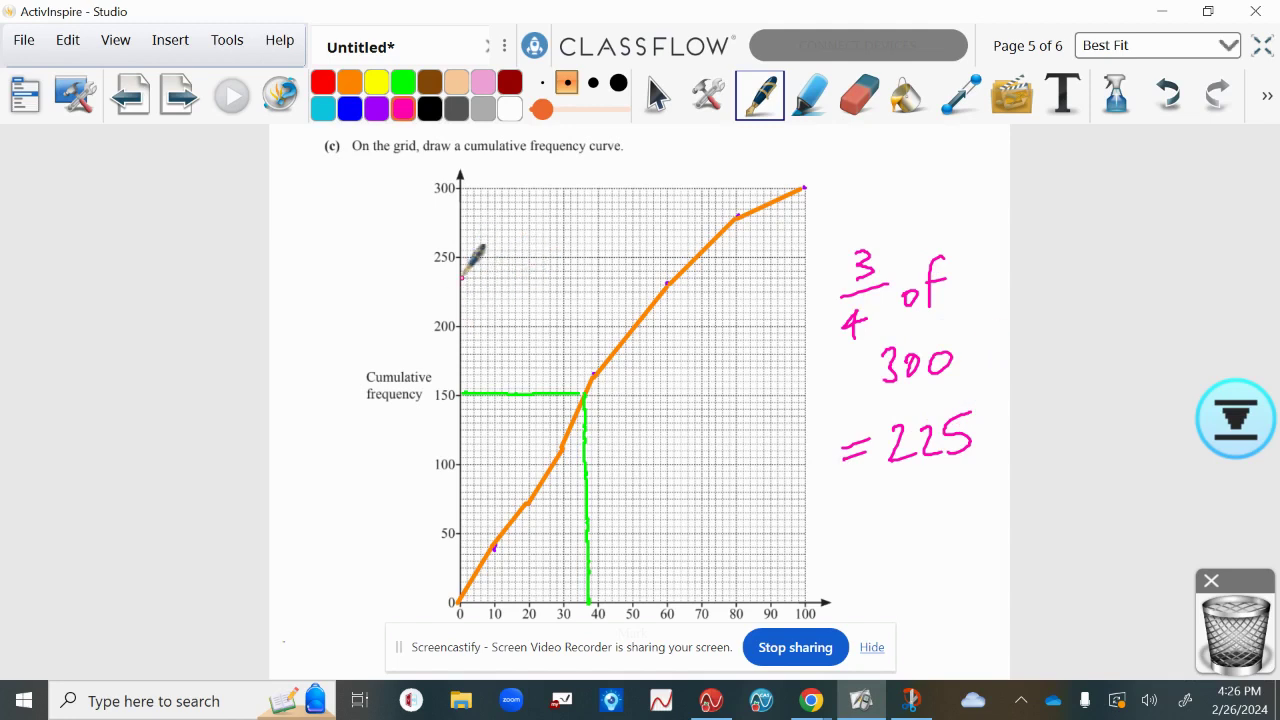
Step: Draw the pink upper-quartile line from 225 to the curve, removing a stray stroke
{"action": "left_click_drag", "start_coordinate": [469, 264], "coordinate": [470, 290]}
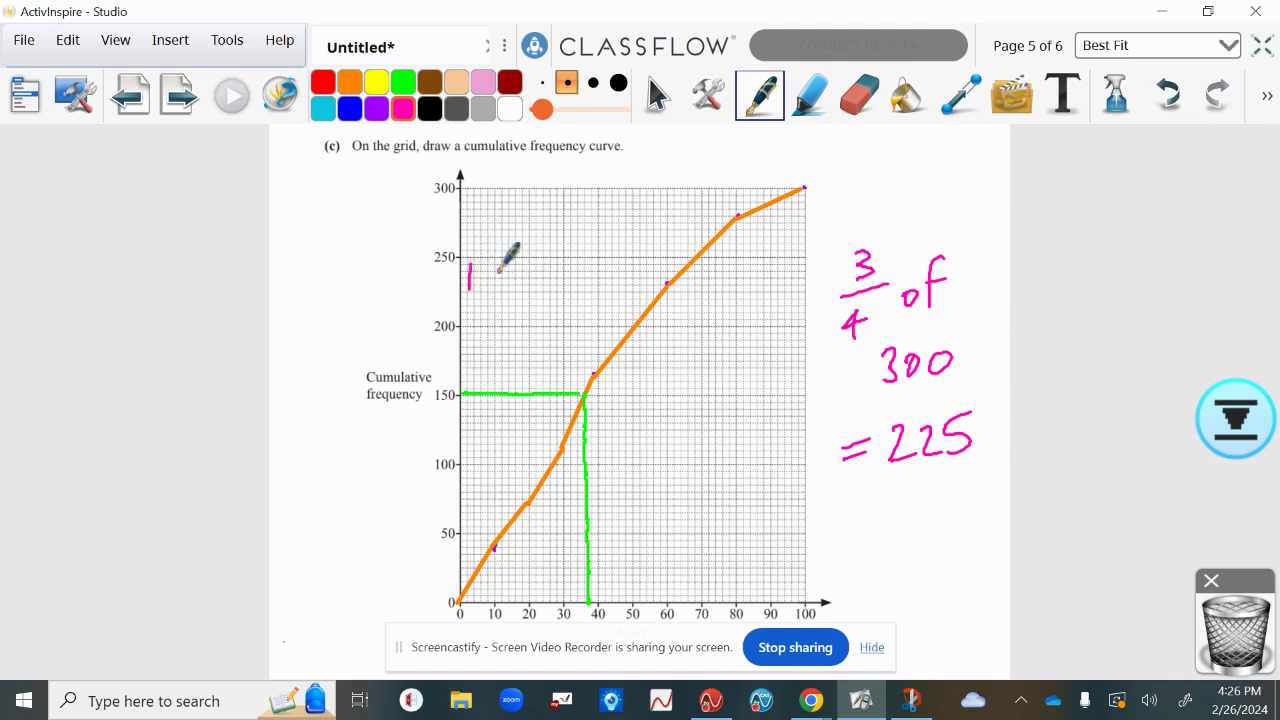
{"action": "left_click", "coordinate": [1167, 95]}
{"action": "mouse_move", "coordinate": [460, 294]}
{"action": "left_mouse_down"}
{"action": "mouse_move", "coordinate": [650, 294]}
{"action": "mouse_move", "coordinate": [739, 276]}
{"action": "mouse_move", "coordinate": [666, 312]}
{"action": "mouse_move", "coordinate": [660, 602]}
{"action": "left_mouse_up"}
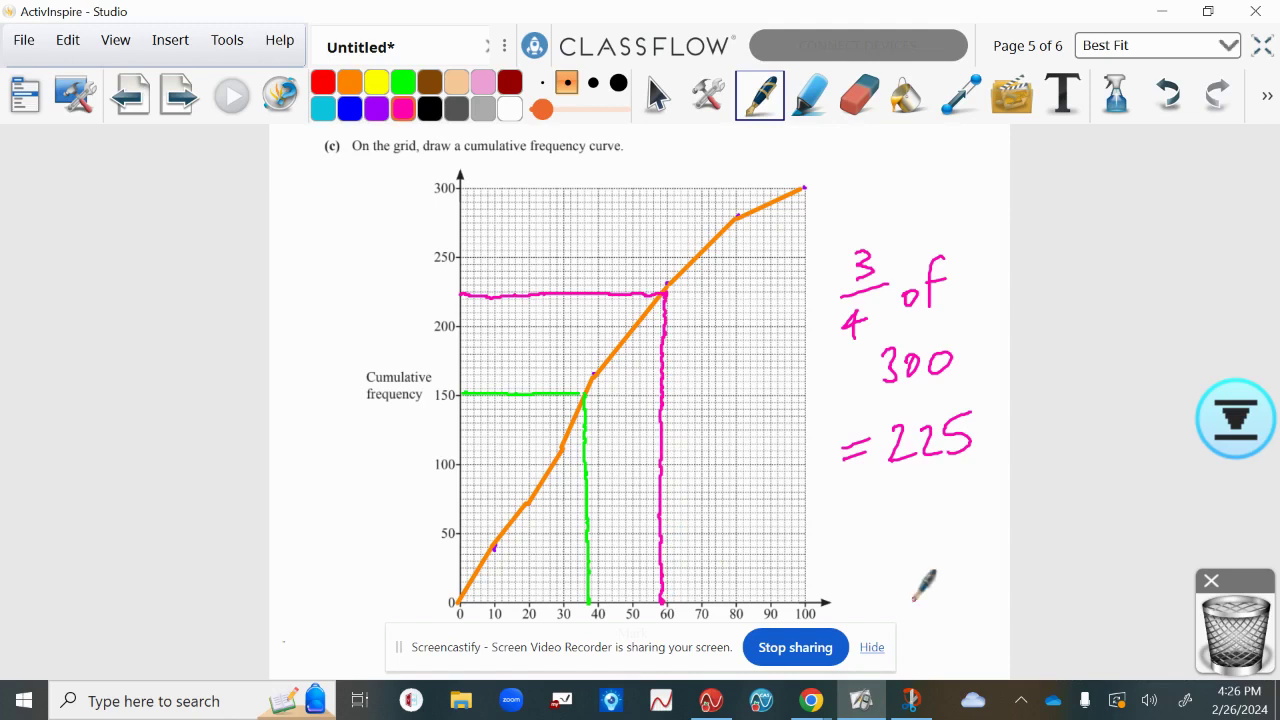
Step: On the part (d) page, write 58 in blue for the interquartile range, then undo it
{"action": "left_click", "coordinate": [180, 95]}
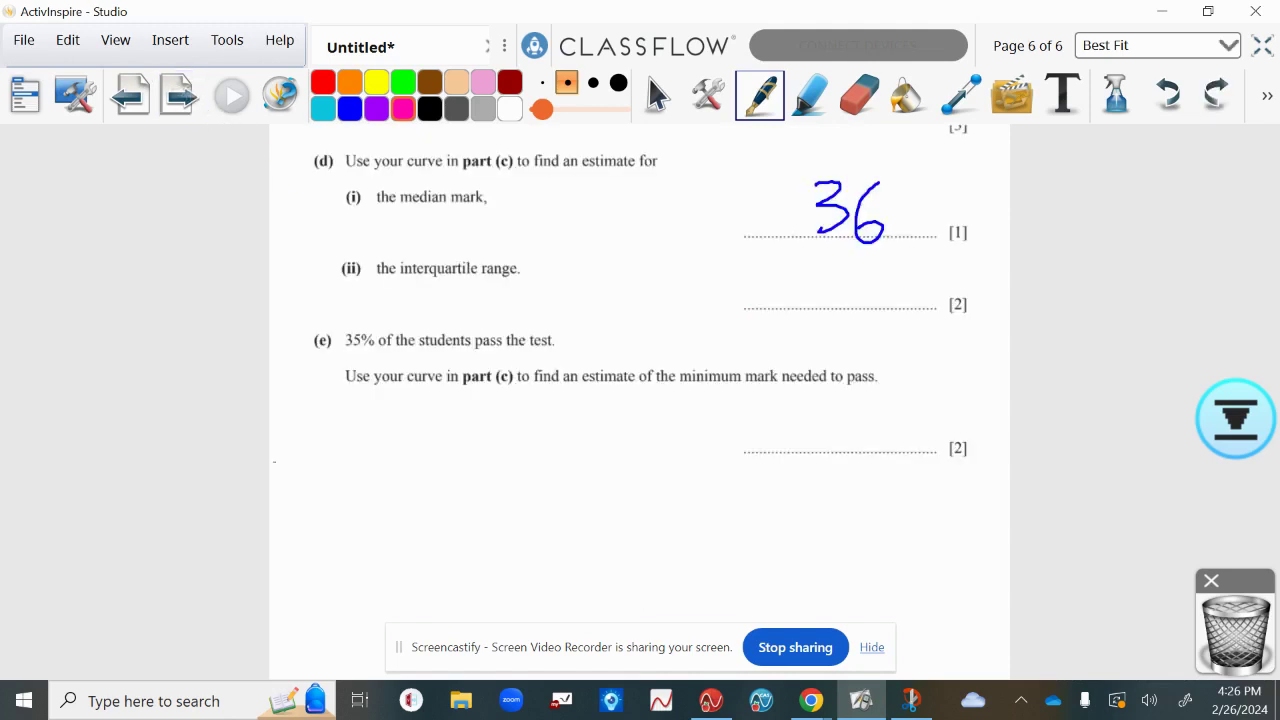
{"action": "left_click", "coordinate": [350, 107]}
{"action": "left_click_drag", "start_coordinate": [840, 257], "coordinate": [885, 262]}
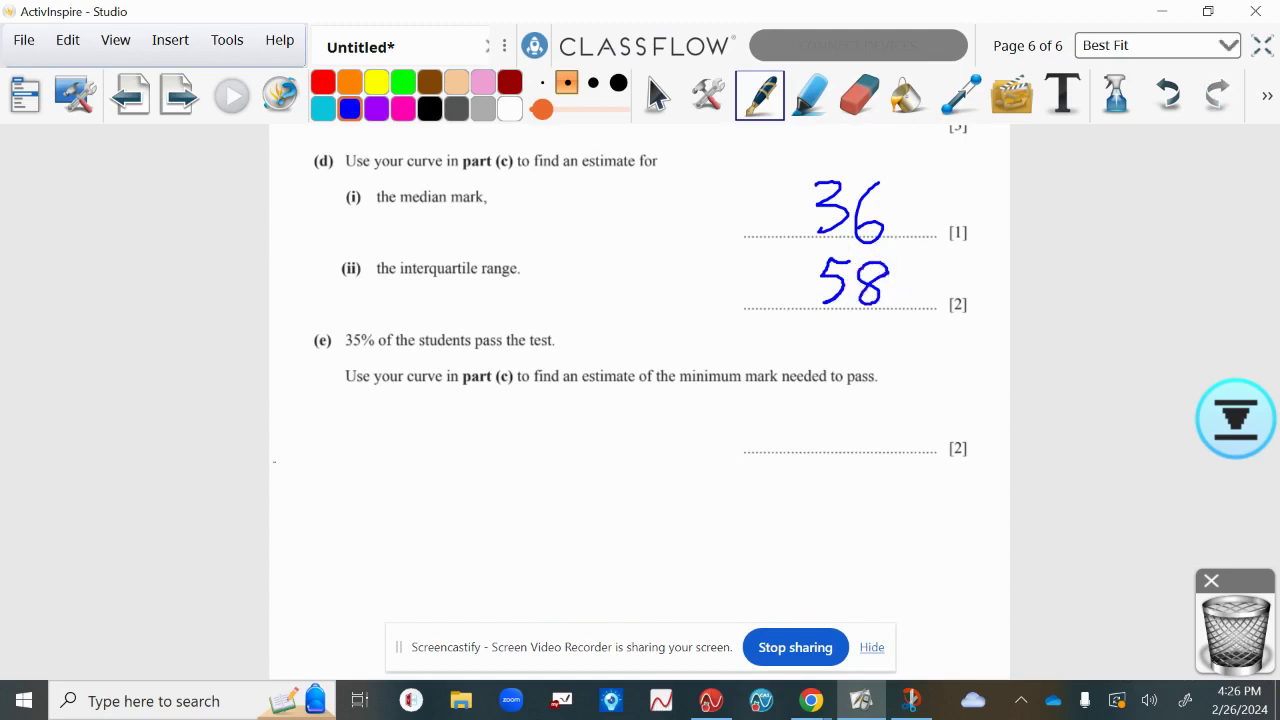
{"action": "left_click", "coordinate": [1167, 95]}
{"action": "left_click", "coordinate": [1167, 95]}
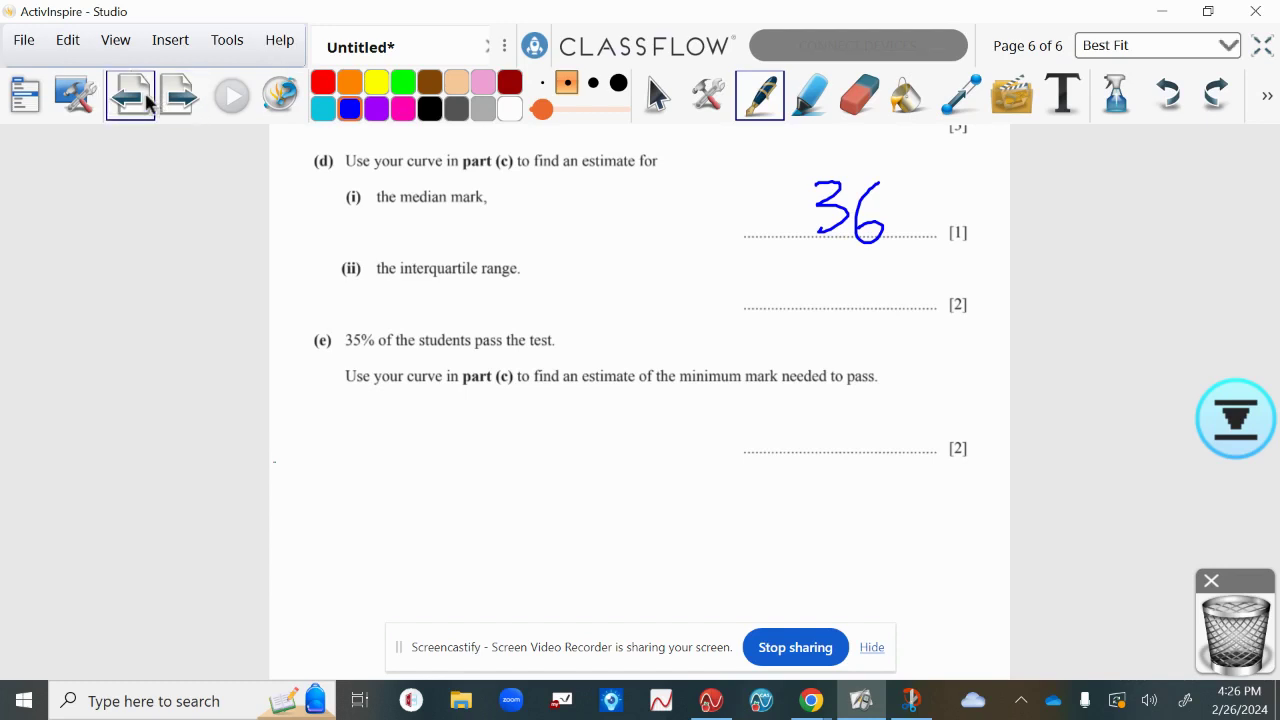
Step: Draw the pink lower-quartile line from 75 to the curve and down to 20
{"action": "left_click", "coordinate": [132, 95]}
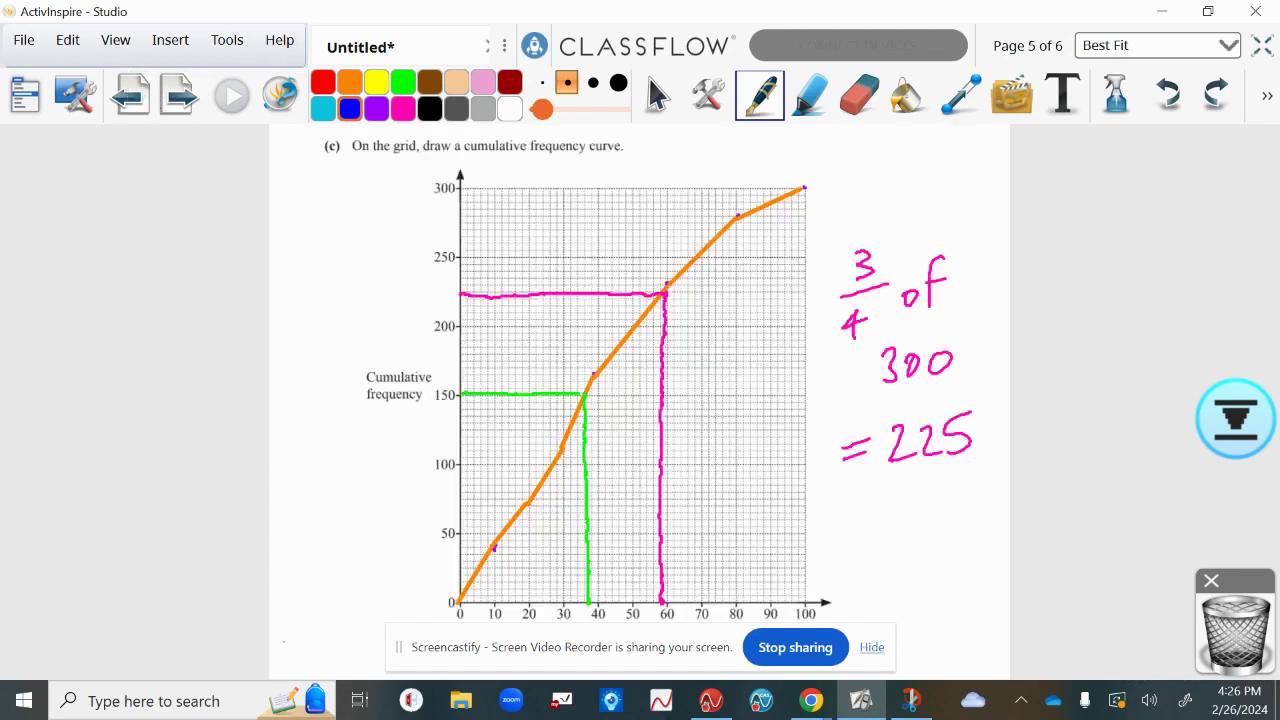
{"action": "left_click", "coordinate": [403, 108]}
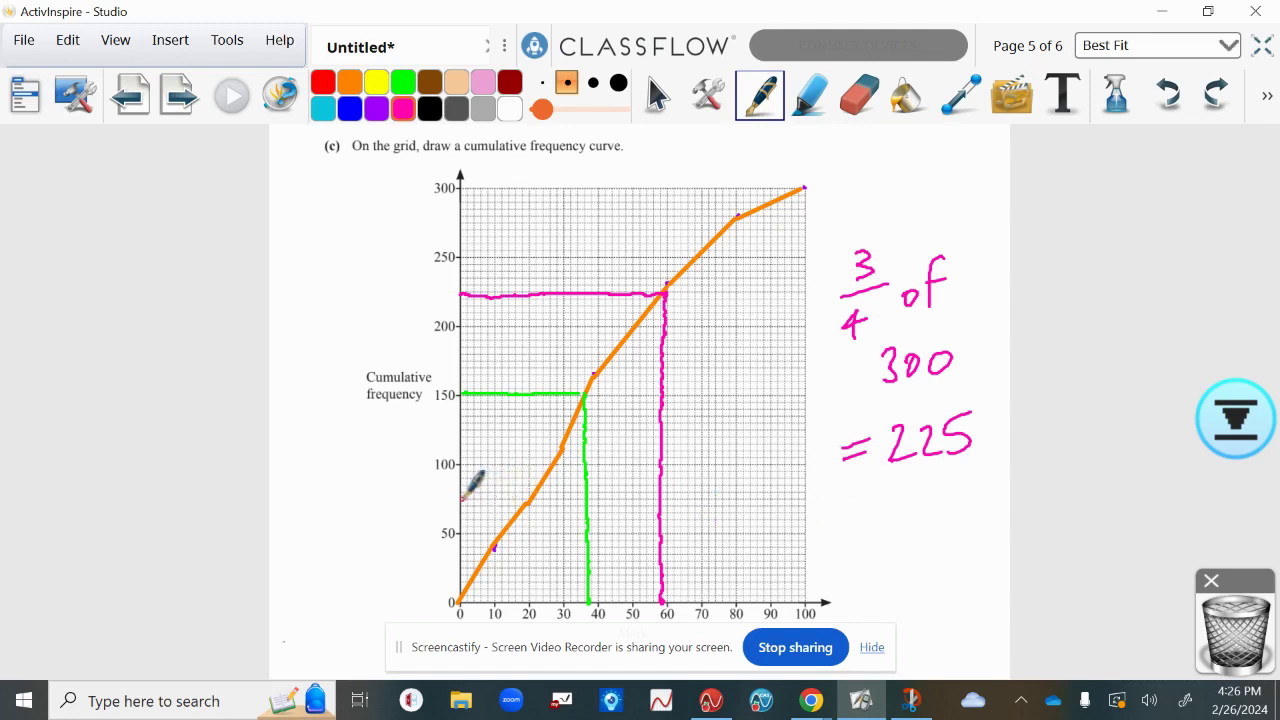
{"action": "mouse_move", "coordinate": [463, 498]}
{"action": "left_mouse_down"}
{"action": "mouse_move", "coordinate": [533, 499]}
{"action": "mouse_move", "coordinate": [529, 600]}
{"action": "left_mouse_up"}
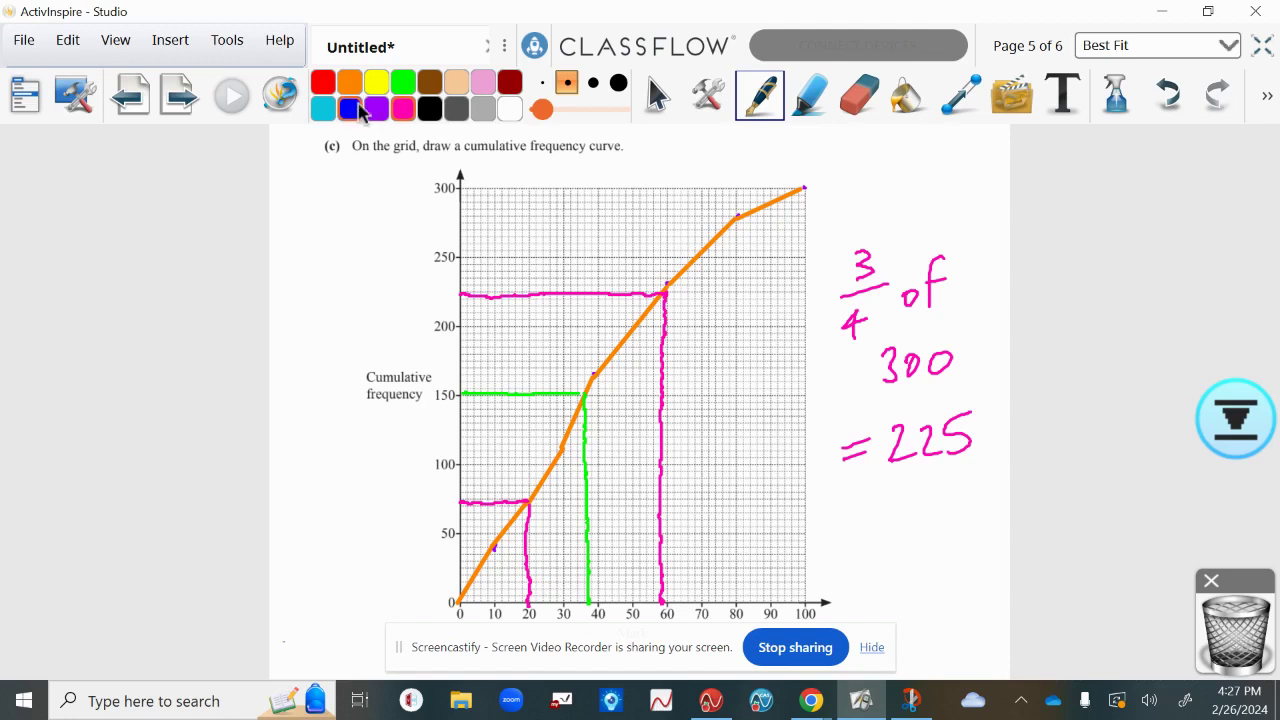
Step: Write 'Q3 = 58' in blue under part (d)(ii)
{"action": "left_click", "coordinate": [349, 108]}
{"action": "left_click", "coordinate": [179, 95]}
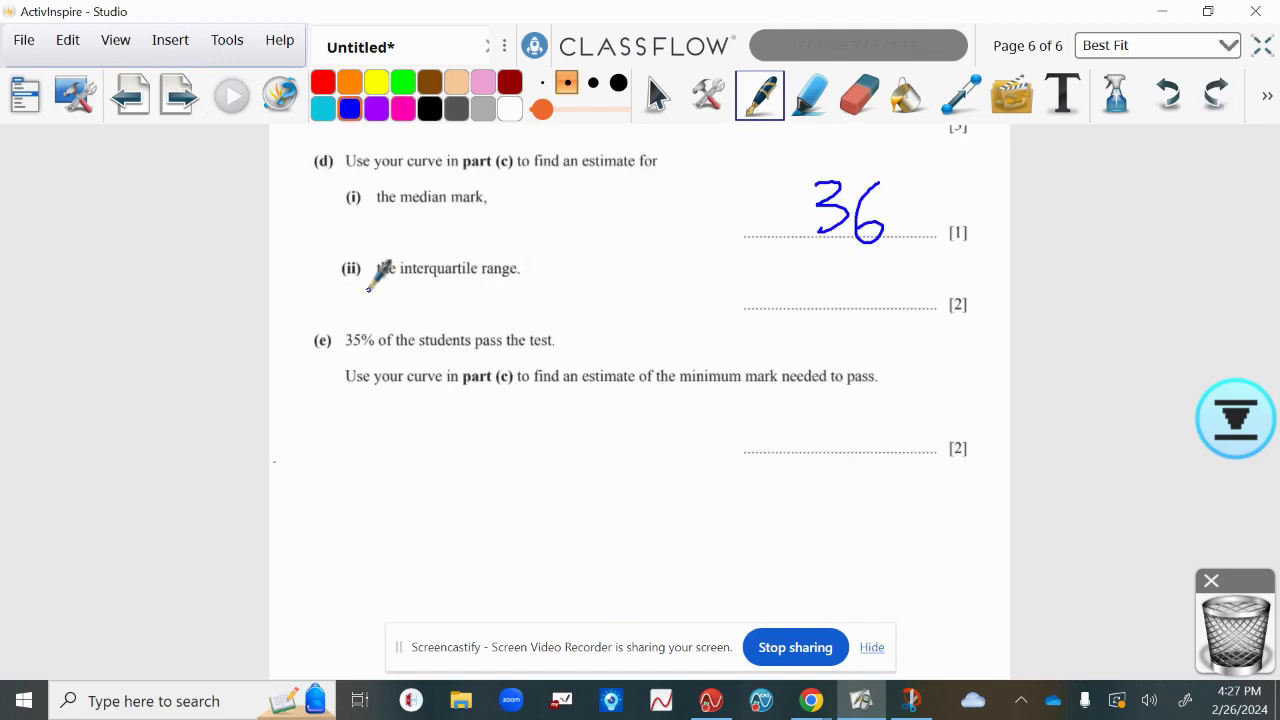
{"action": "mouse_move", "coordinate": [379, 285]}
{"action": "left_mouse_down"}
{"action": "mouse_move", "coordinate": [396, 320]}
{"action": "mouse_move", "coordinate": [450, 298]}
{"action": "left_mouse_up"}
{"action": "left_click_drag", "start_coordinate": [427, 308], "coordinate": [450, 306]}
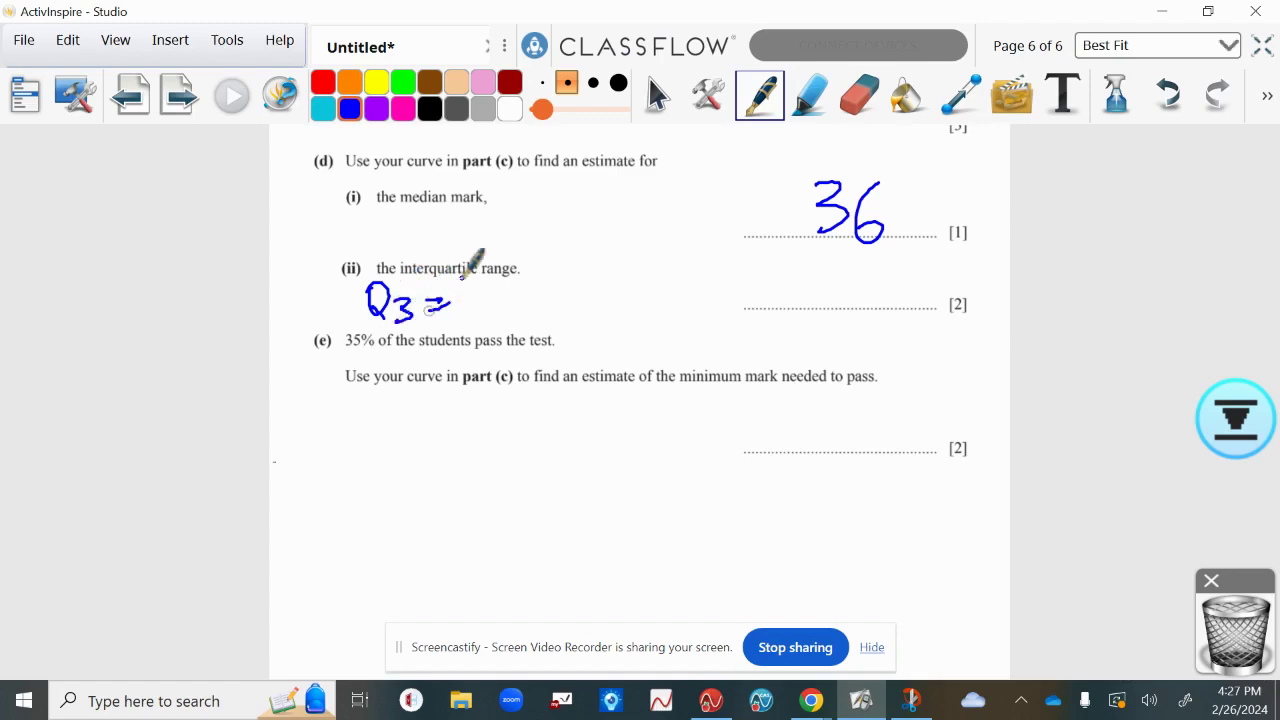
{"action": "left_click", "coordinate": [179, 95]}
{"action": "left_click", "coordinate": [130, 95]}
{"action": "left_click", "coordinate": [130, 95]}
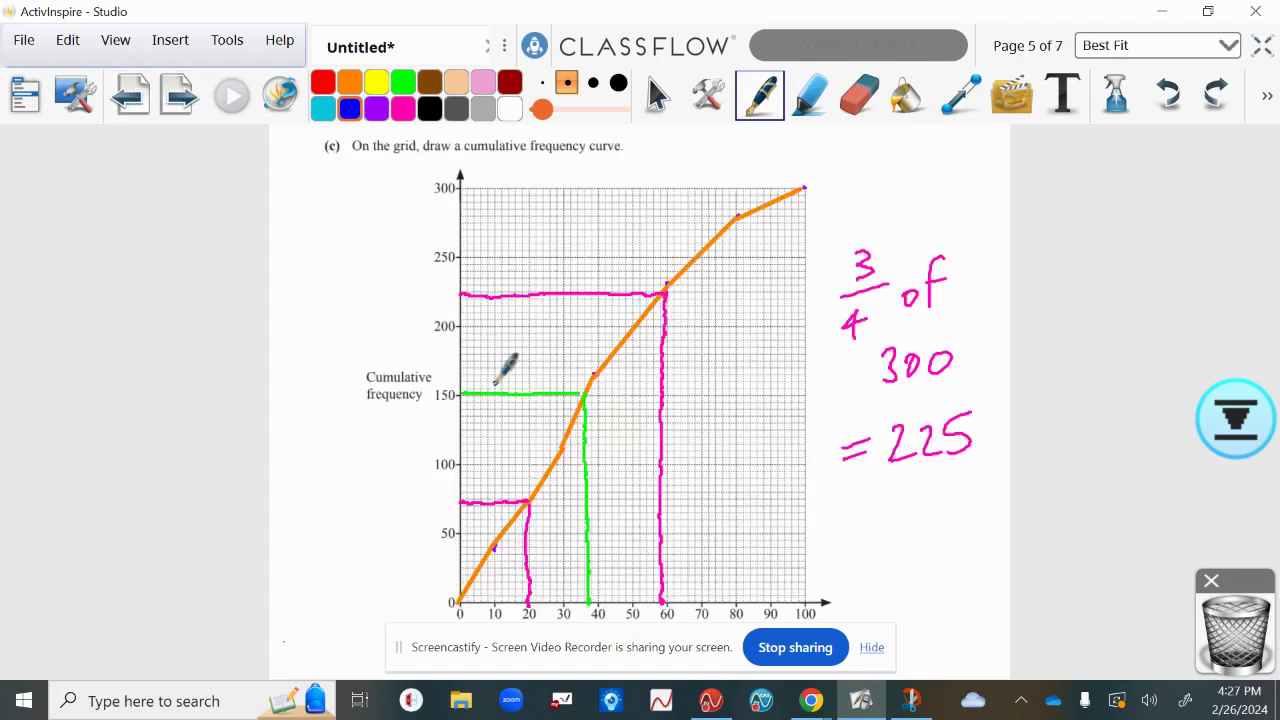
{"action": "left_click", "coordinate": [179, 95]}
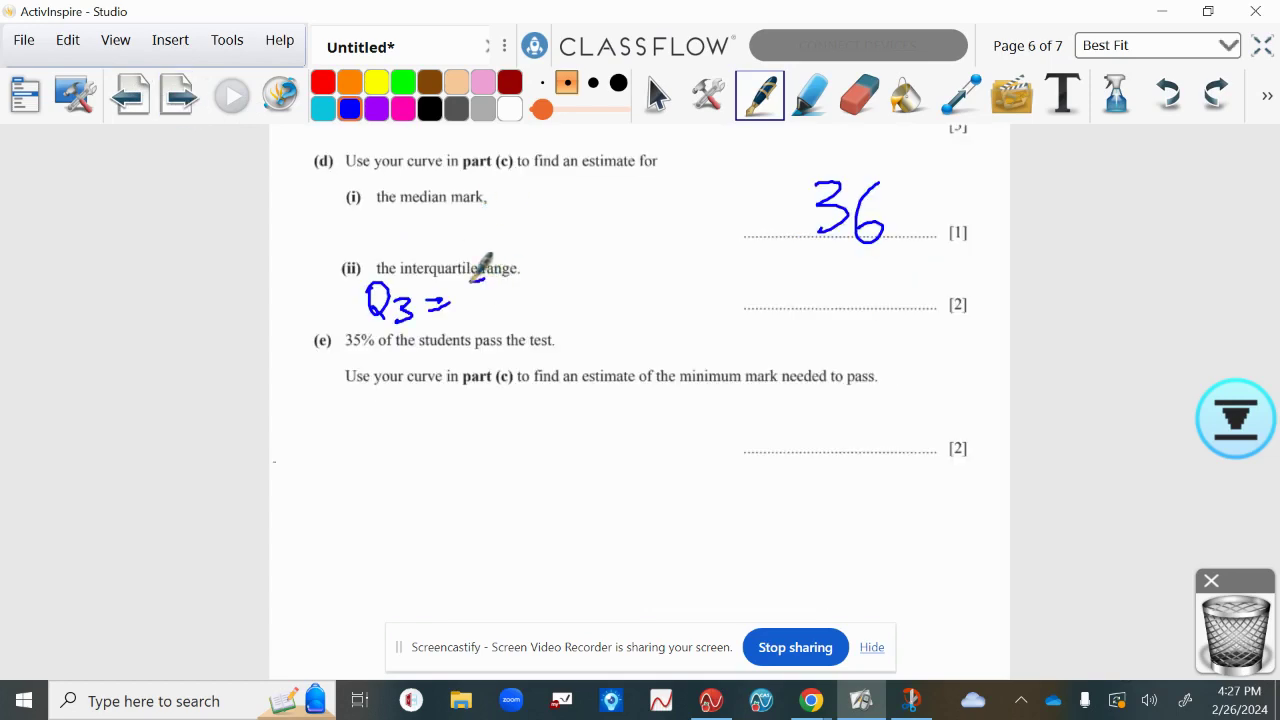
{"action": "mouse_move", "coordinate": [472, 281]}
{"action": "left_mouse_down"}
{"action": "mouse_move", "coordinate": [468, 316]}
{"action": "mouse_move", "coordinate": [510, 283]}
{"action": "left_mouse_up"}
Step: Add 'Q1 = 20' and the interquartile range answer 38, then return to the graph
{"action": "left_click", "coordinate": [130, 95]}
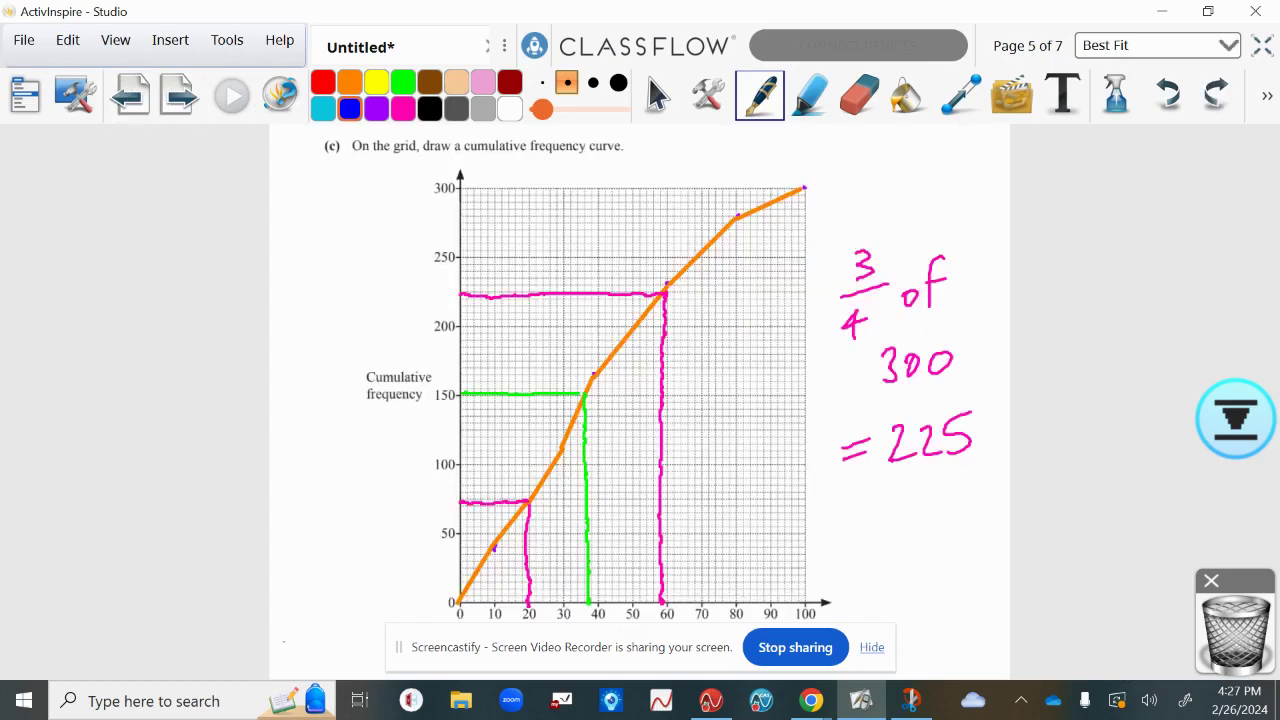
{"action": "left_click", "coordinate": [180, 96]}
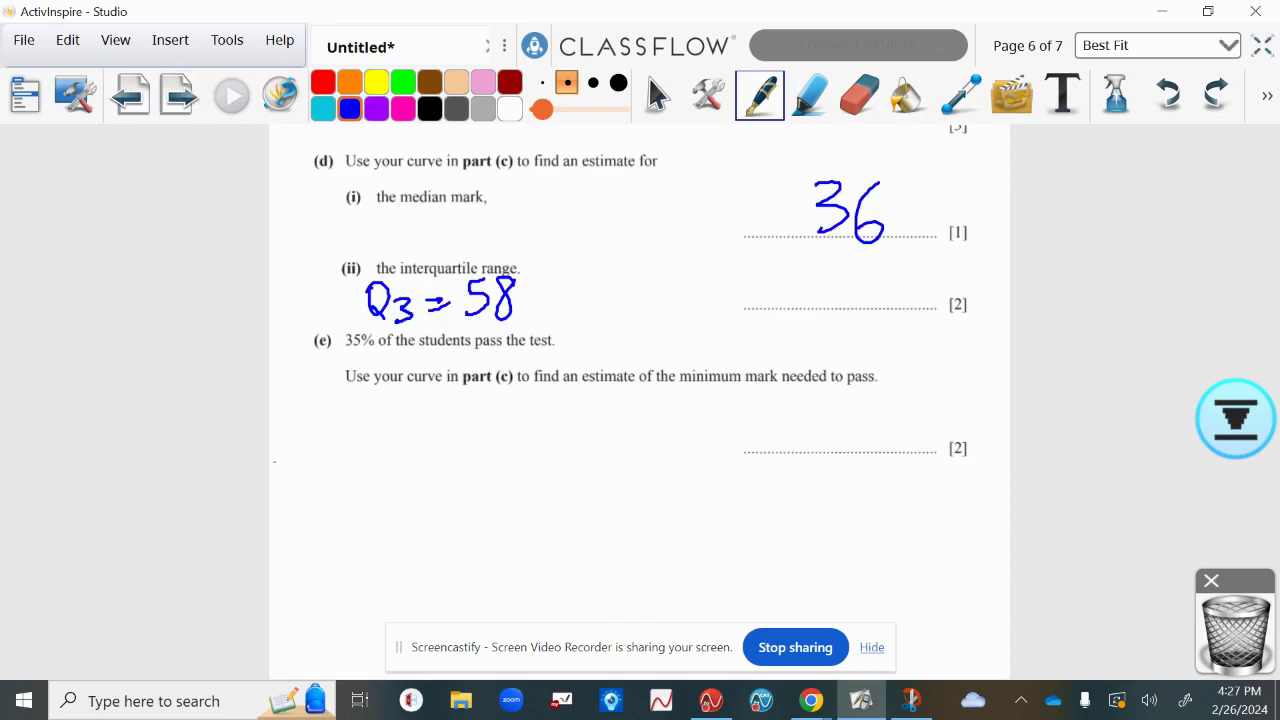
{"action": "mouse_move", "coordinate": [575, 268]}
{"action": "left_mouse_down"}
{"action": "mouse_move", "coordinate": [584, 313]}
{"action": "mouse_move", "coordinate": [625, 286]}
{"action": "left_mouse_up"}
{"action": "mouse_move", "coordinate": [606, 298]}
{"action": "left_mouse_down"}
{"action": "mouse_move", "coordinate": [658, 273]}
{"action": "mouse_move", "coordinate": [656, 314]}
{"action": "left_mouse_up"}
{"action": "mouse_move", "coordinate": [676, 279]}
{"action": "left_mouse_down"}
{"action": "mouse_move", "coordinate": [668, 306]}
{"action": "mouse_move", "coordinate": [676, 279]}
{"action": "left_mouse_up"}
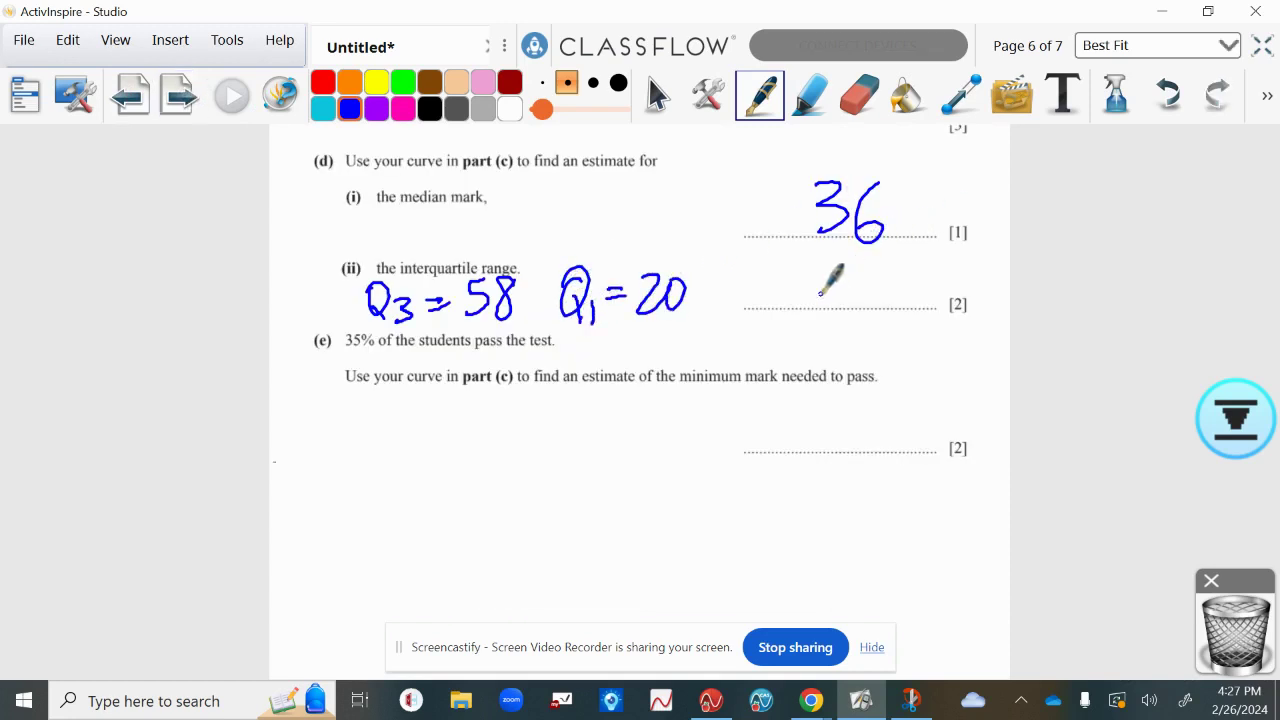
{"action": "left_click_drag", "start_coordinate": [822, 264], "coordinate": [828, 297]}
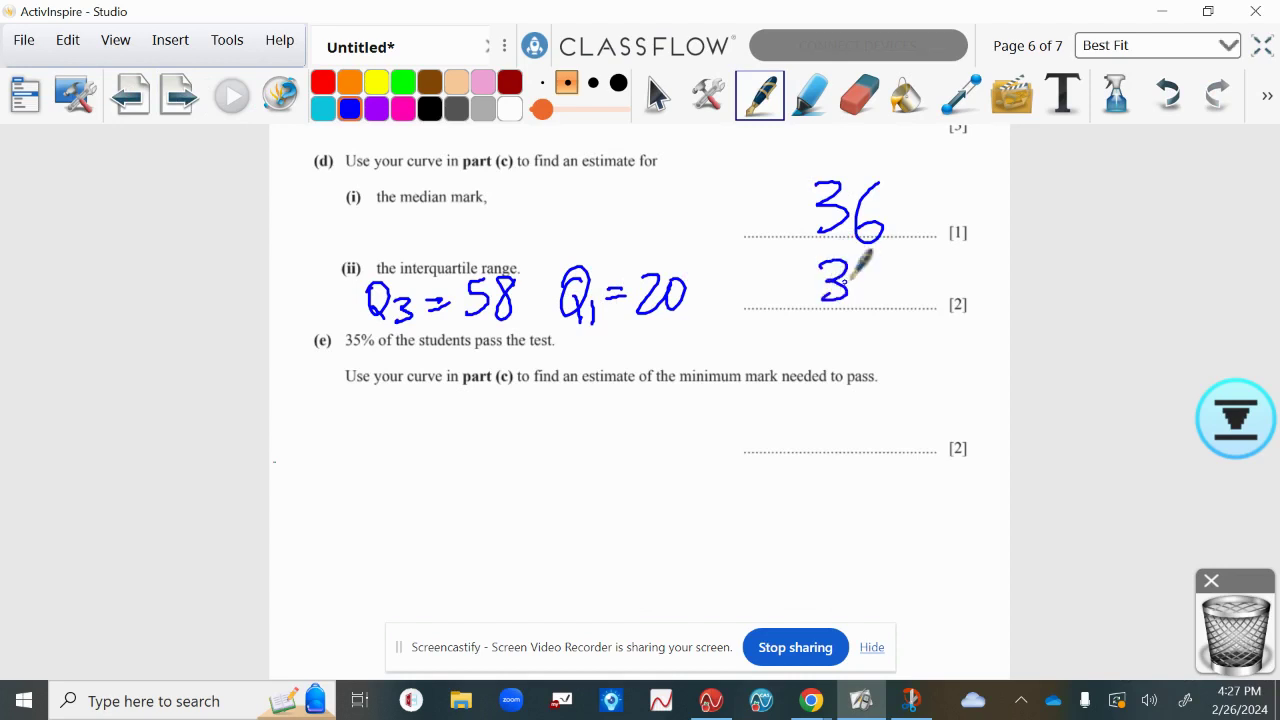
{"action": "left_click_drag", "start_coordinate": [876, 262], "coordinate": [903, 262]}
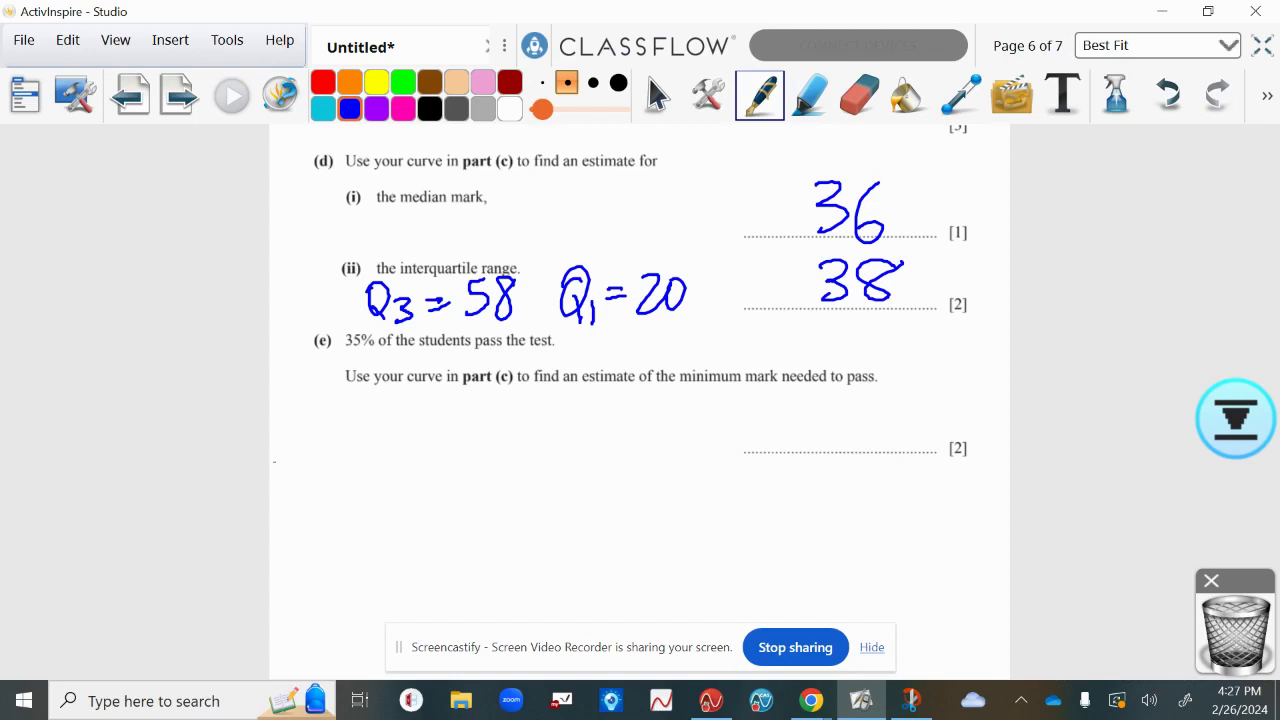
{"action": "left_click", "coordinate": [130, 95]}
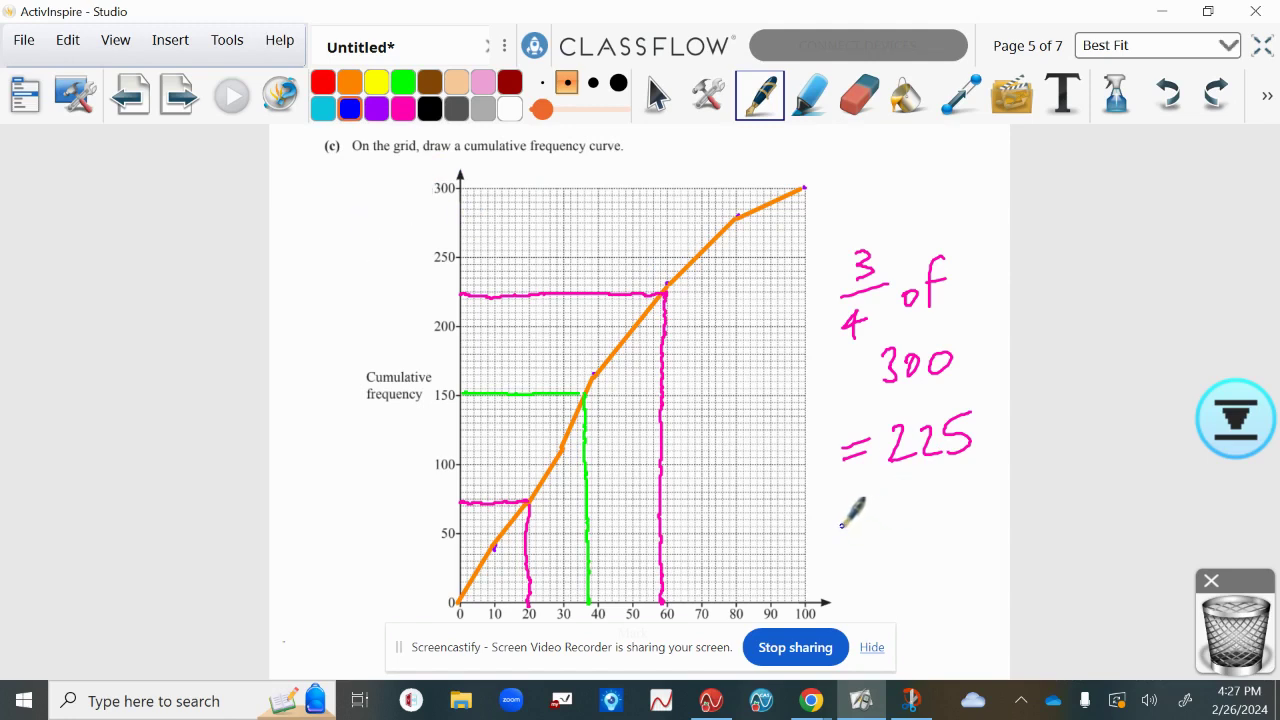
Step: Write the blue working '35% of 300 = 105' below the graph
{"action": "mouse_move", "coordinate": [842, 526]}
{"action": "left_mouse_down"}
{"action": "mouse_move", "coordinate": [841, 550]}
{"action": "mouse_move", "coordinate": [857, 550]}
{"action": "left_mouse_up"}
{"action": "mouse_move", "coordinate": [864, 523]}
{"action": "left_mouse_down"}
{"action": "mouse_move", "coordinate": [887, 549]}
{"action": "mouse_move", "coordinate": [889, 519]}
{"action": "mouse_move", "coordinate": [899, 539]}
{"action": "mouse_move", "coordinate": [950, 512]}
{"action": "left_mouse_up"}
{"action": "mouse_move", "coordinate": [858, 586]}
{"action": "left_mouse_down"}
{"action": "mouse_move", "coordinate": [905, 562]}
{"action": "mouse_move", "coordinate": [940, 565]}
{"action": "mouse_move", "coordinate": [925, 622]}
{"action": "mouse_move", "coordinate": [938, 628]}
{"action": "left_mouse_up"}
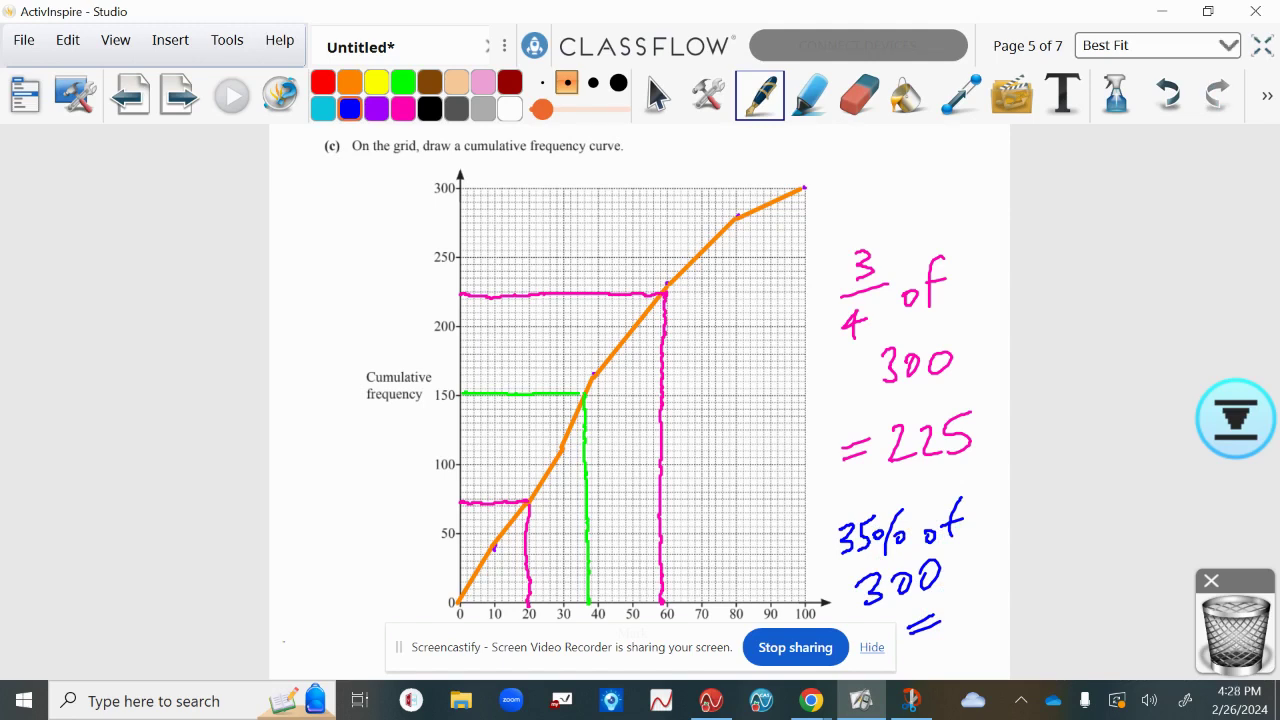
{"action": "left_click_drag", "start_coordinate": [957, 590], "coordinate": [958, 632]}
{"action": "mouse_move", "coordinate": [976, 590]}
{"action": "left_mouse_down"}
{"action": "mouse_move", "coordinate": [968, 624]}
{"action": "mouse_move", "coordinate": [977, 592]}
{"action": "mouse_move", "coordinate": [986, 628]}
{"action": "left_mouse_up"}
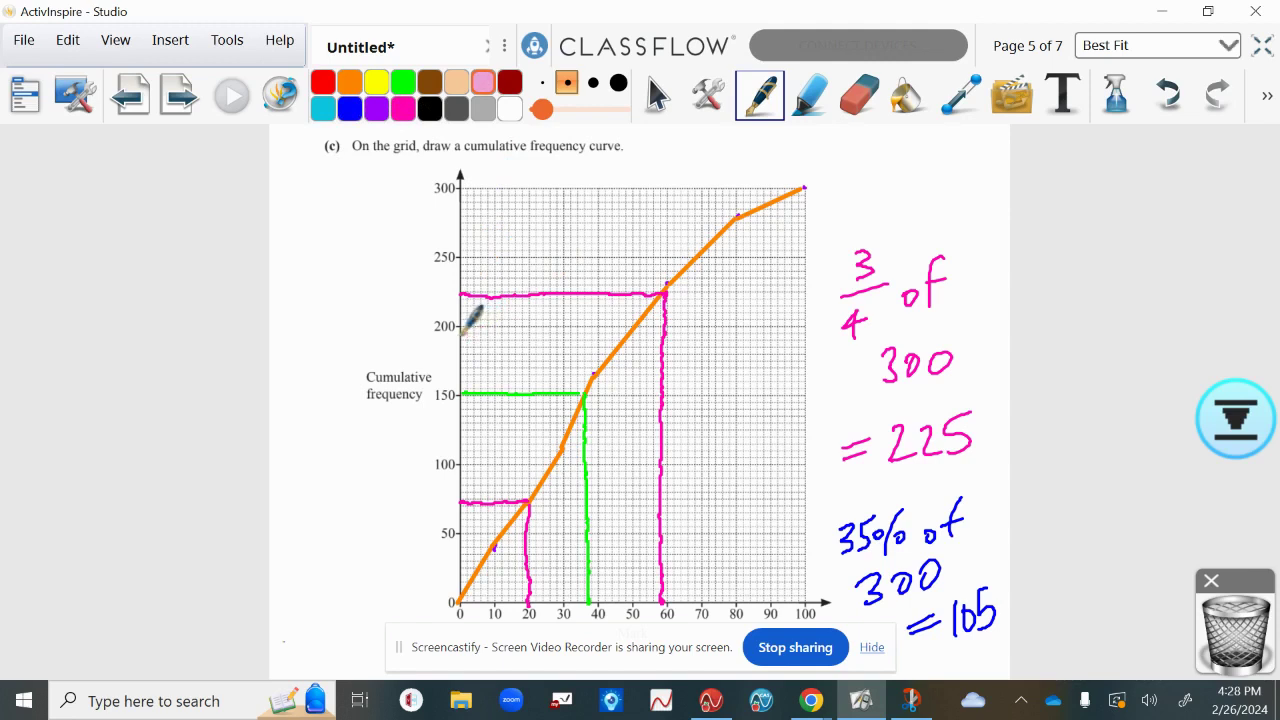
Step: Draw a light pink reading line from near 200 to the curve, with arrows up to 300 and right near 75
{"action": "mouse_move", "coordinate": [462, 335]}
{"action": "left_mouse_down"}
{"action": "mouse_move", "coordinate": [625, 329]}
{"action": "mouse_move", "coordinate": [640, 604]}
{"action": "left_mouse_up"}
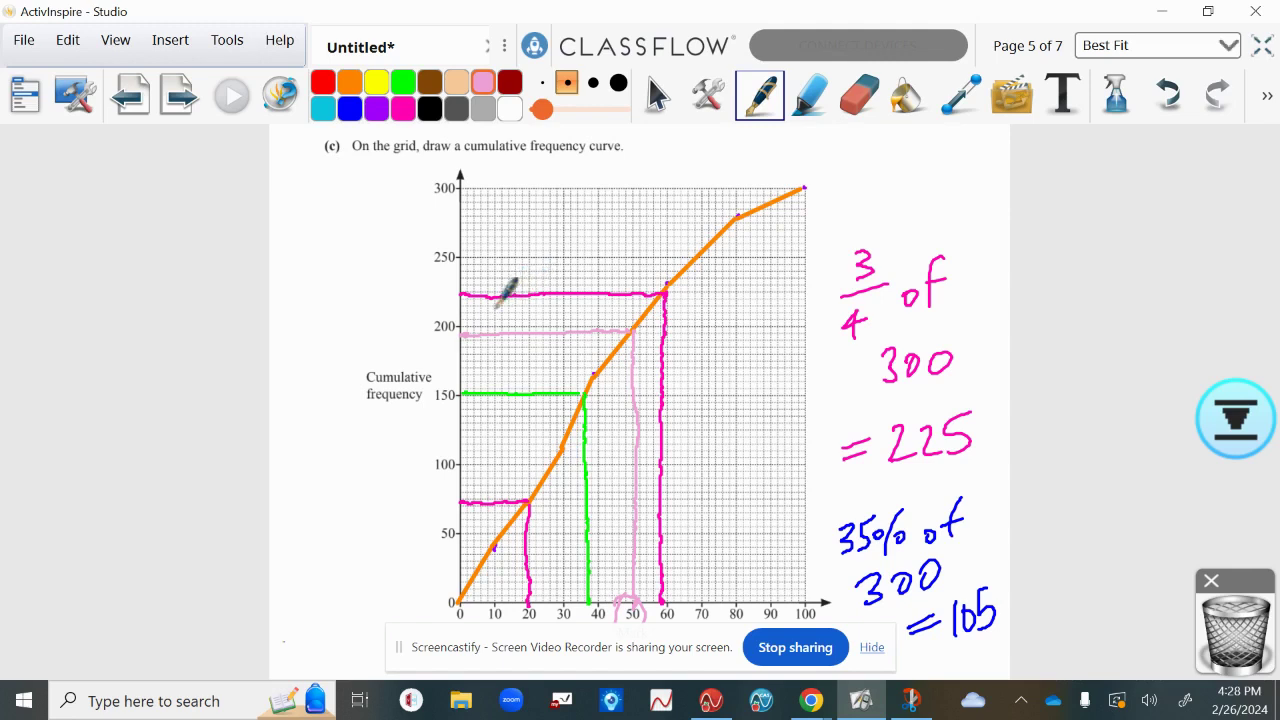
{"action": "left_click_drag", "start_coordinate": [500, 332], "coordinate": [506, 197]}
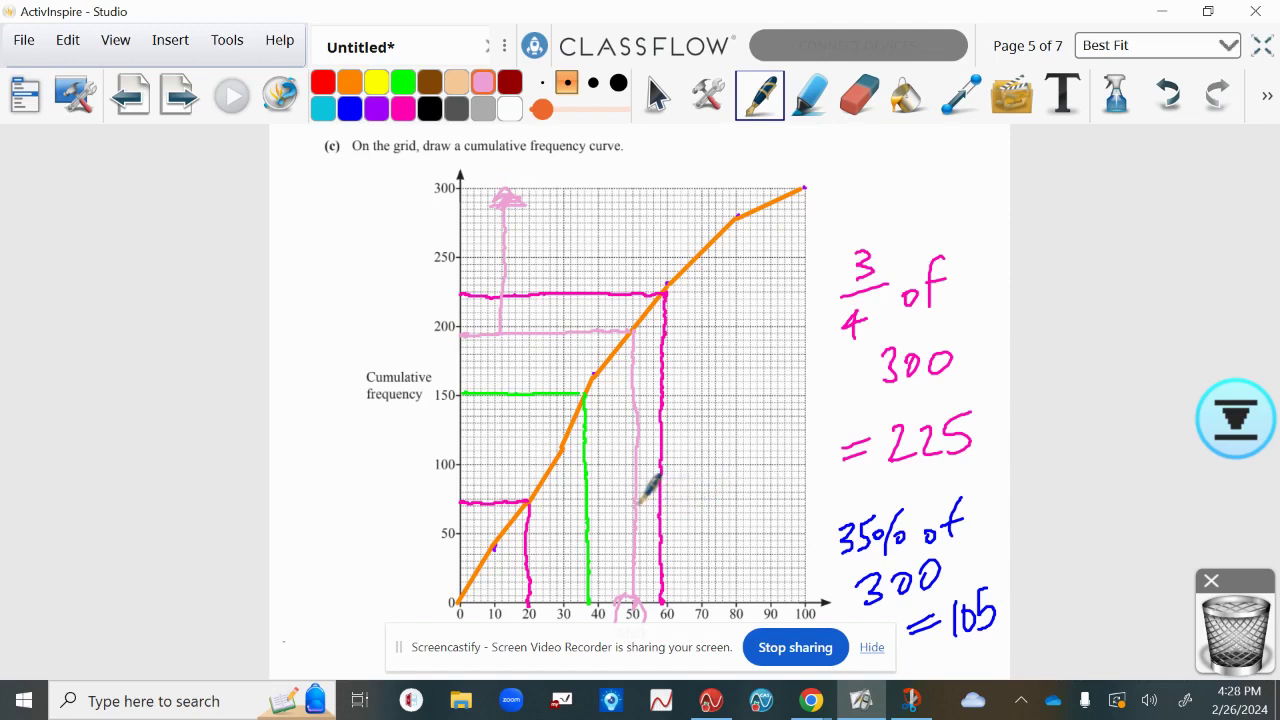
{"action": "mouse_move", "coordinate": [636, 498]}
{"action": "left_mouse_down"}
{"action": "mouse_move", "coordinate": [810, 500]}
{"action": "mouse_move", "coordinate": [784, 508]}
{"action": "left_mouse_up"}
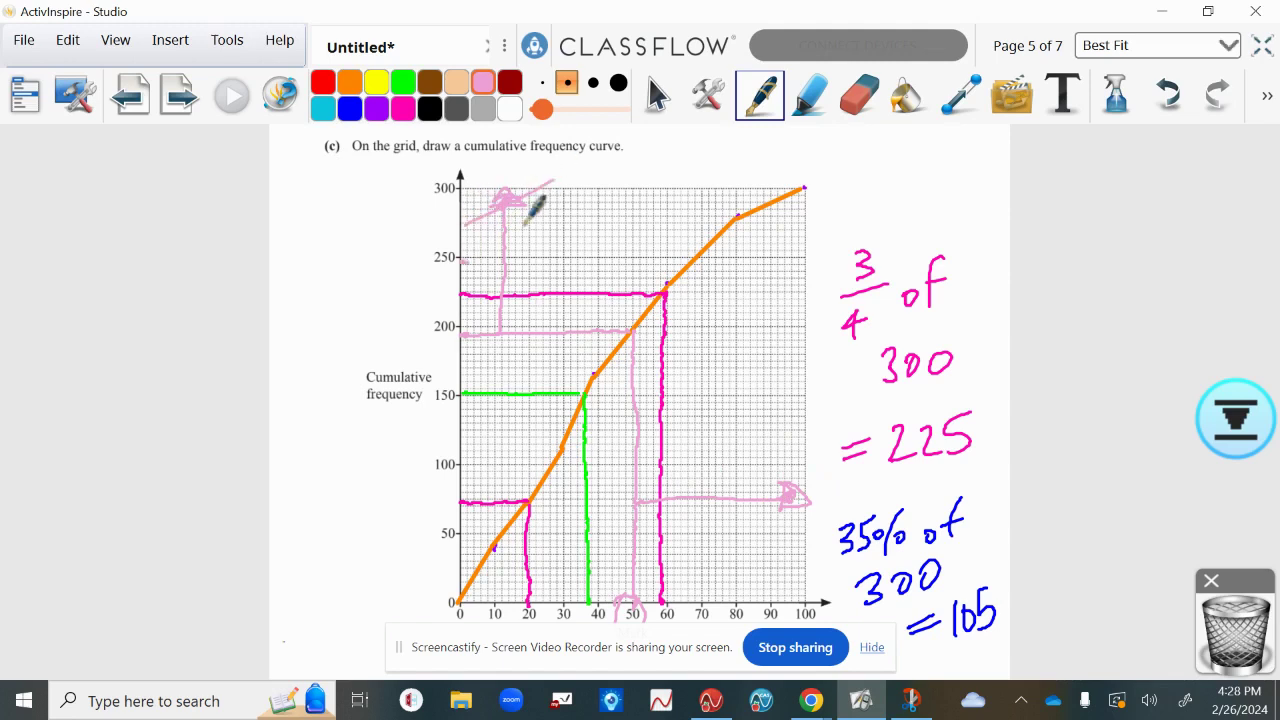
Step: Hatch the upper-left region of the grid in pink
{"action": "left_click_drag", "start_coordinate": [462, 220], "coordinate": [557, 180]}
{"action": "left_click_drag", "start_coordinate": [462, 262], "coordinate": [617, 180]}
{"action": "left_click_drag", "start_coordinate": [502, 250], "coordinate": [660, 184]}
{"action": "left_click_drag", "start_coordinate": [472, 298], "coordinate": [527, 288]}
{"action": "left_click_drag", "start_coordinate": [583, 245], "coordinate": [660, 216]}
{"action": "left_click_drag", "start_coordinate": [512, 320], "coordinate": [652, 252]}
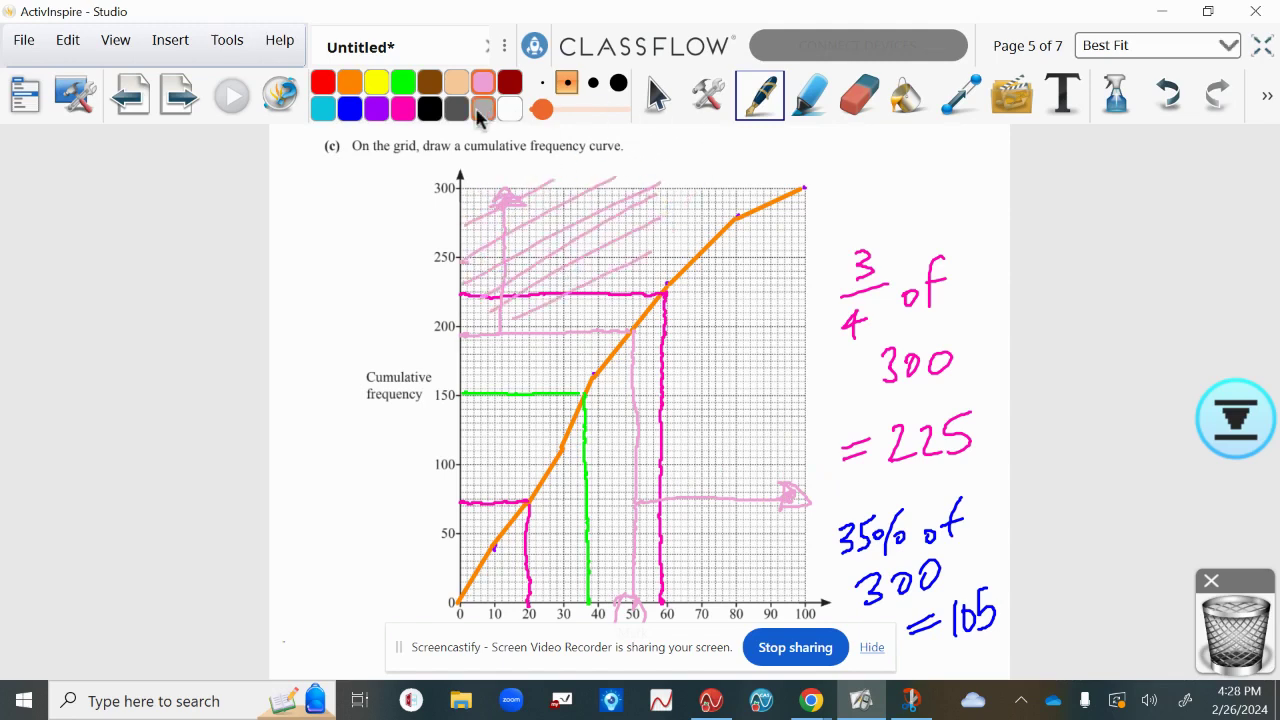
Step: Hatch the lower-left region of the grid in cyan, then go to the page with parts (d) and (e)
{"action": "left_click", "coordinate": [323, 108]}
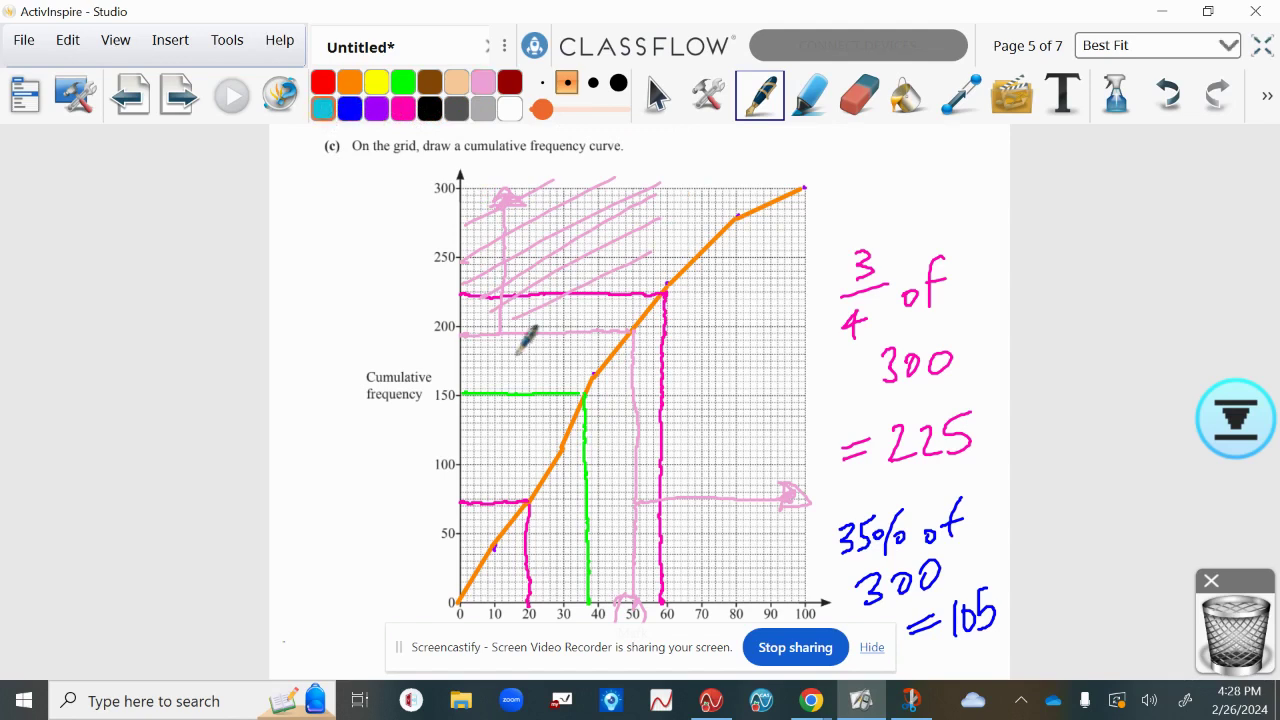
{"action": "left_click_drag", "start_coordinate": [468, 378], "coordinate": [557, 337]}
{"action": "left_click_drag", "start_coordinate": [470, 407], "coordinate": [583, 348]}
{"action": "left_click_drag", "start_coordinate": [463, 444], "coordinate": [600, 386]}
{"action": "left_click_drag", "start_coordinate": [466, 475], "coordinate": [598, 428]}
{"action": "left_click_drag", "start_coordinate": [458, 512], "coordinate": [604, 460]}
{"action": "left_click_drag", "start_coordinate": [486, 533], "coordinate": [573, 501]}
{"action": "left_click_drag", "start_coordinate": [488, 566], "coordinate": [573, 523]}
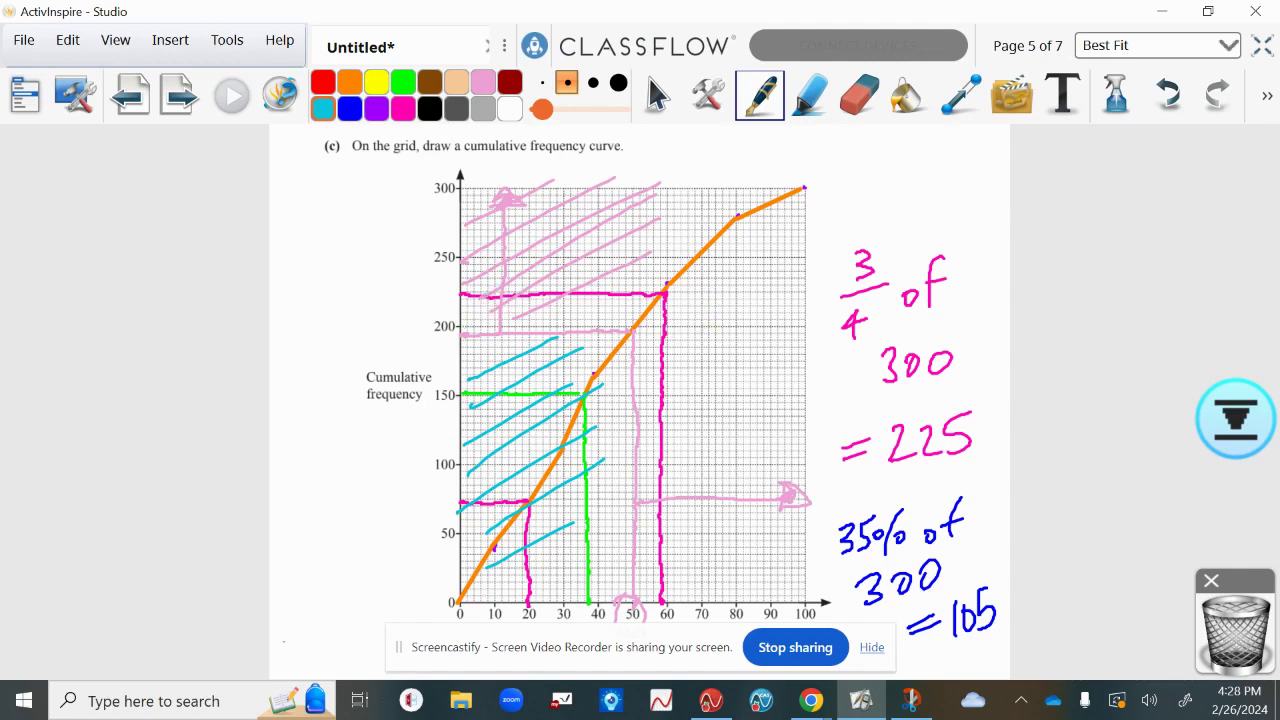
{"action": "left_click", "coordinate": [180, 95]}
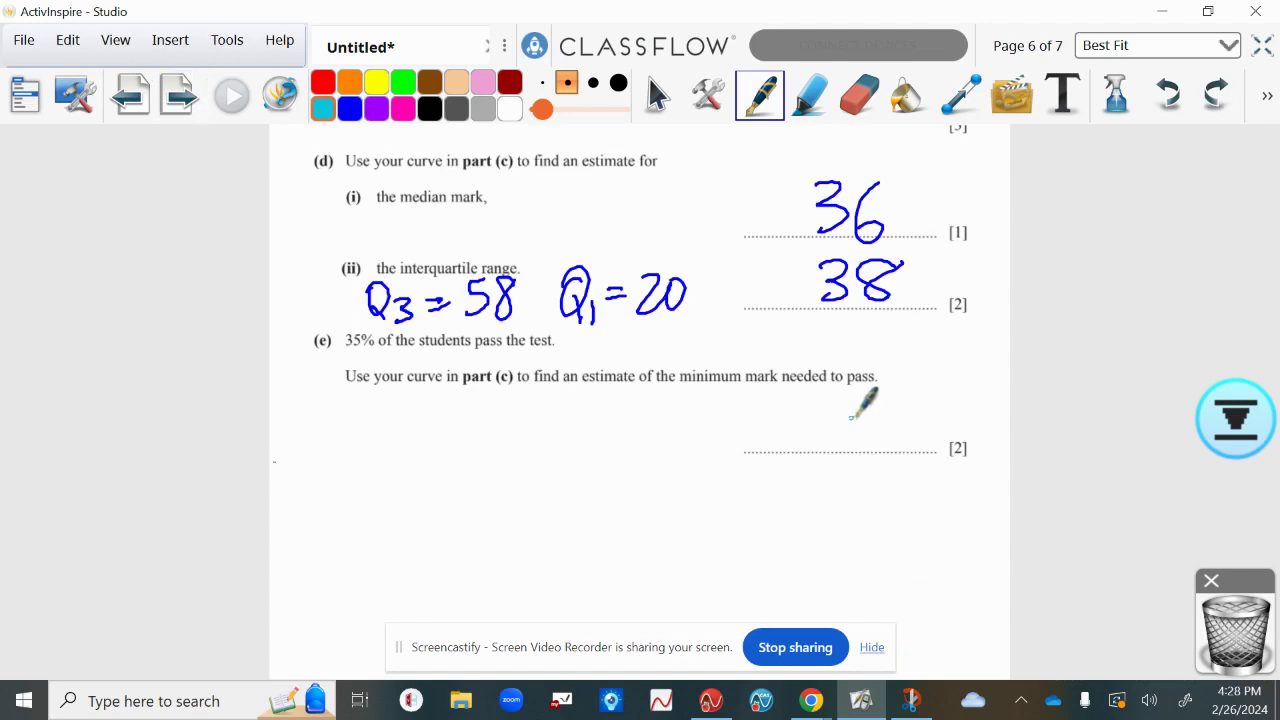